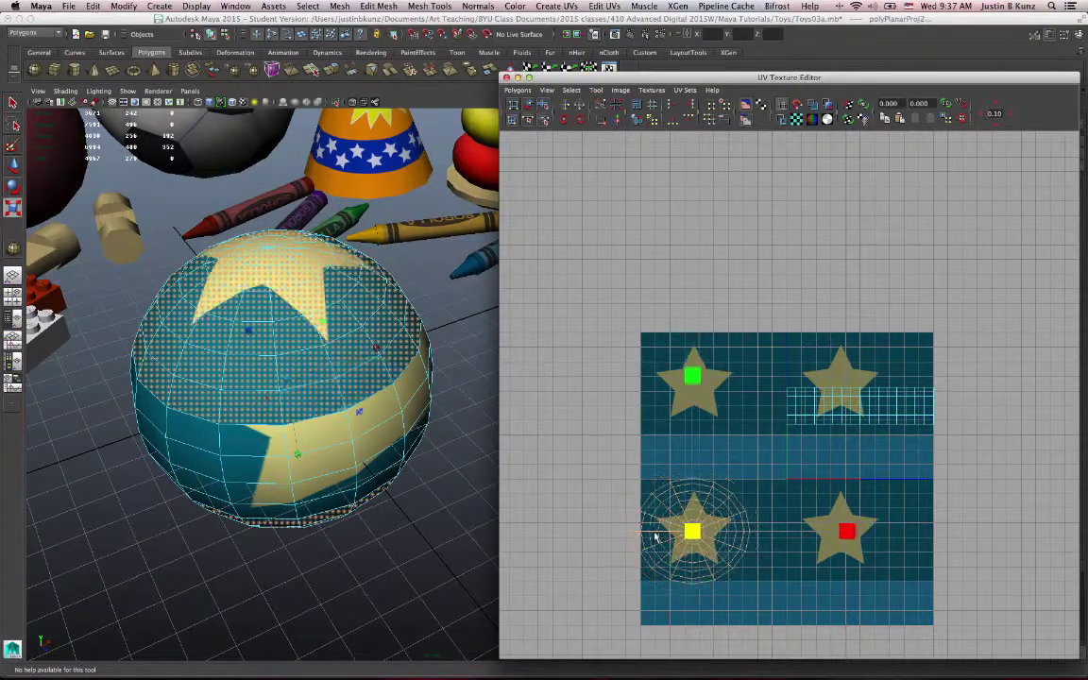
# Fine-tune the cap faces' UV shell around the lower-left star of the texture and close the UV Texture Editor
pyautogui.press('w')
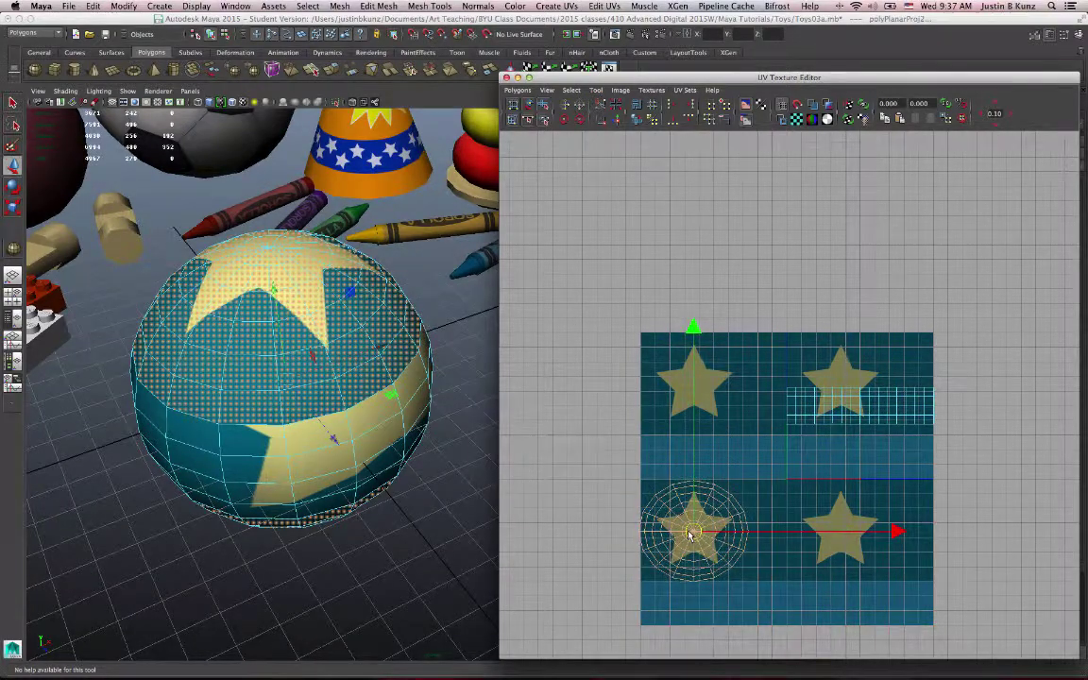
pyautogui.press('r')
pyautogui.keyDown('alt'); pyautogui.moveTo(420, 605); pyautogui.dragTo(412, 477); pyautogui.keyUp('alt')
pyautogui.keyDown('alt'); pyautogui.moveTo(236, 417); pyautogui.dragTo(286, 427); pyautogui.keyUp('alt')
pyautogui.keyDown('alt'); pyautogui.moveTo(286, 427); pyautogui.dragTo(116, 434, button='right'); pyautogui.keyUp('alt')
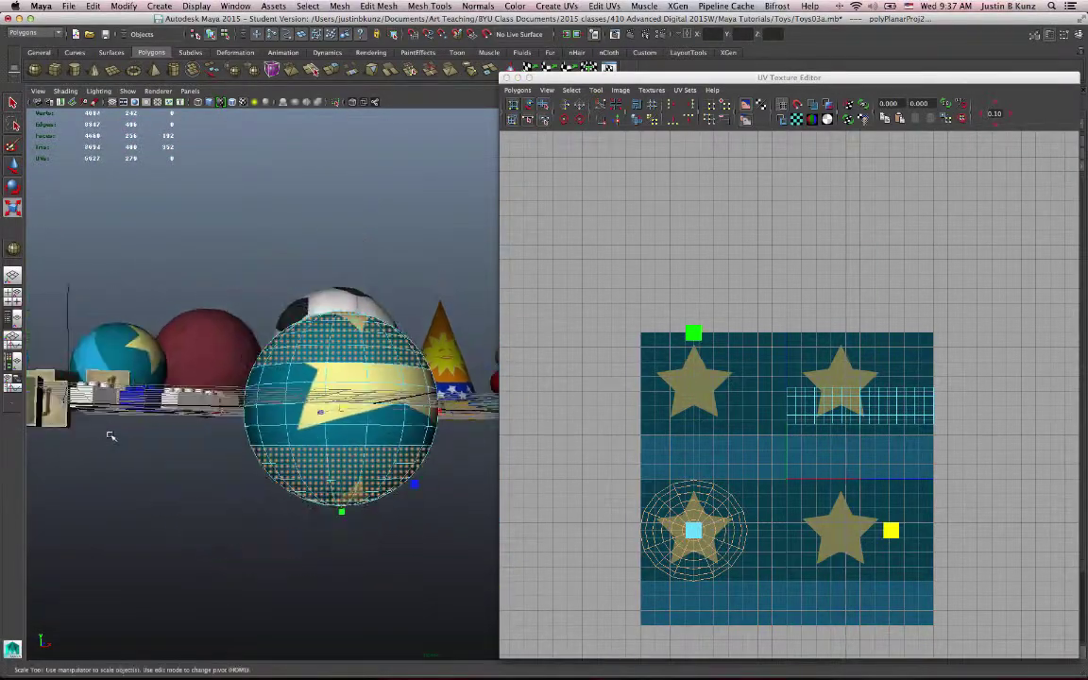
pyautogui.keyDown('alt'); pyautogui.moveTo(116, 435); pyautogui.dragTo(158, 515, button='middle'); pyautogui.keyUp('alt')
pyautogui.keyDown('alt'); pyautogui.moveTo(378, 526); pyautogui.dragTo(344, 530); pyautogui.keyUp('alt')
pyautogui.press('z')
pyautogui.click(506, 76)
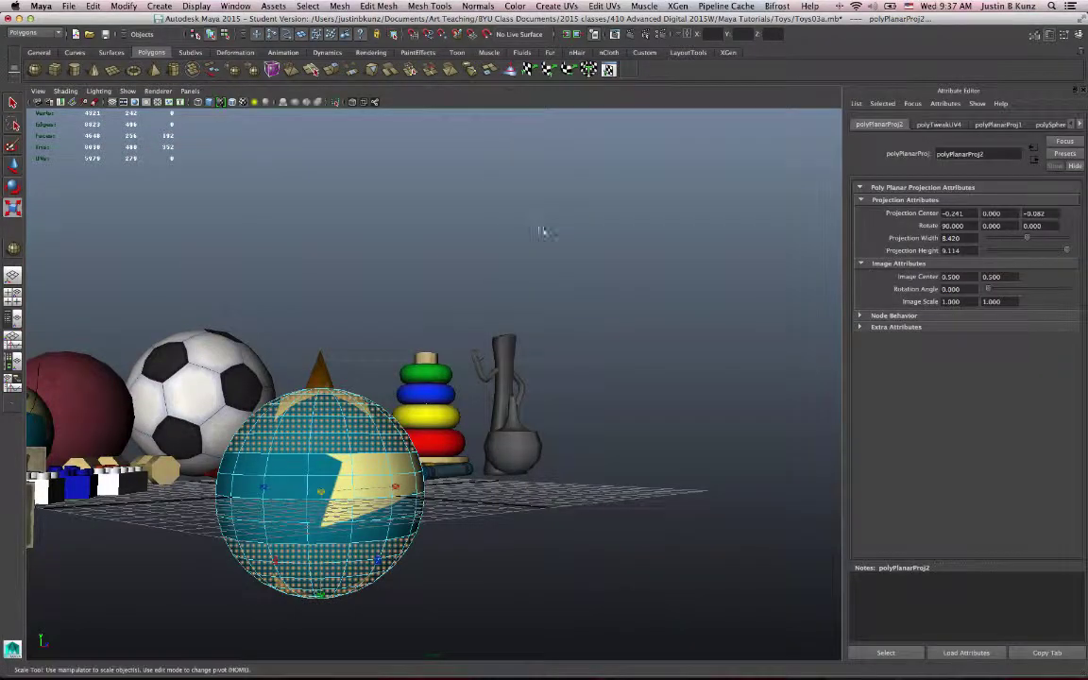
# Select all faces of the sphere's middle band in an orthographic view and return to the perspective view
pyautogui.press('space')
pyautogui.press('space')
pyautogui.keyDown('alt'); pyautogui.moveTo(593, 513); pyautogui.dragTo(578, 491, button='right'); pyautogui.keyUp('alt')
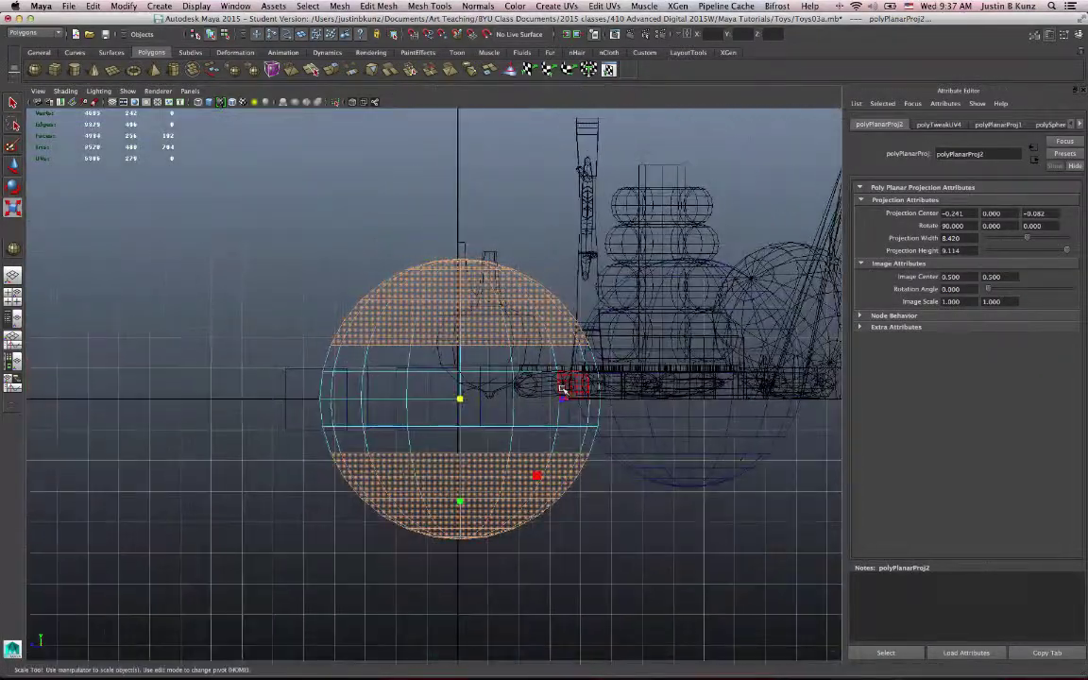
pyautogui.moveTo(565, 389); pyautogui.dragTo(565, 419, button='right')
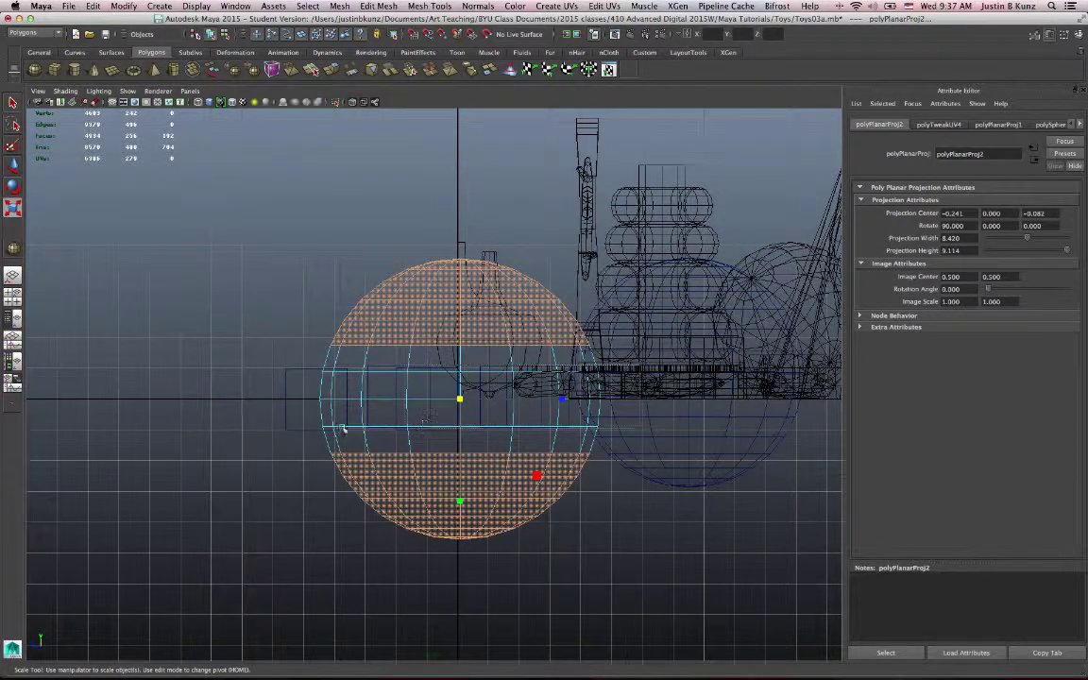
pyautogui.moveTo(339, 429); pyautogui.dragTo(287, 431)
pyautogui.press('space')
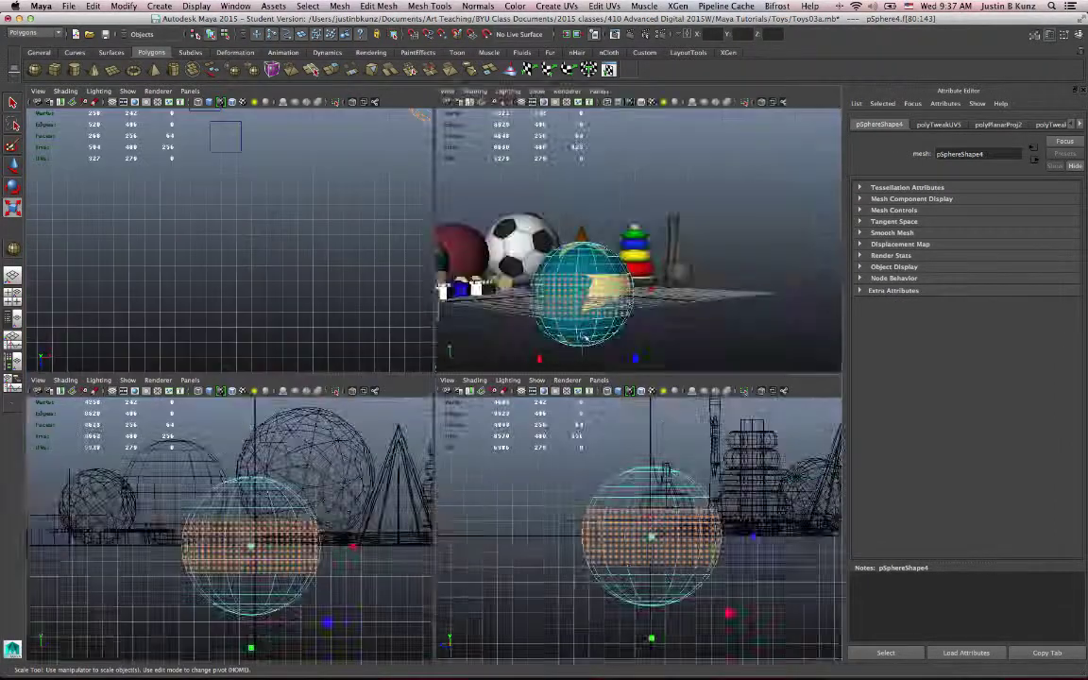
pyautogui.press('space')
pyautogui.keyDown('alt'); pyautogui.moveTo(525, 335); pyautogui.dragTo(495, 445); pyautogui.keyUp('alt')
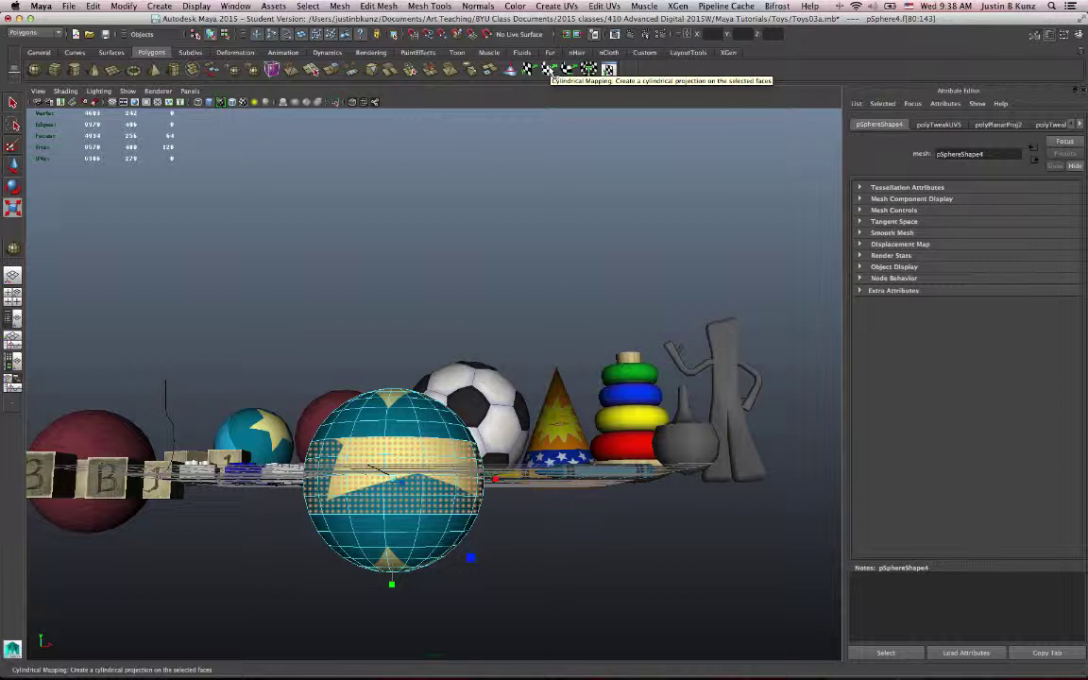
# Apply Cylindrical Mapping to the selected middle band faces and open the UV Texture Editor to show their UVs
pyautogui.click(548, 70)
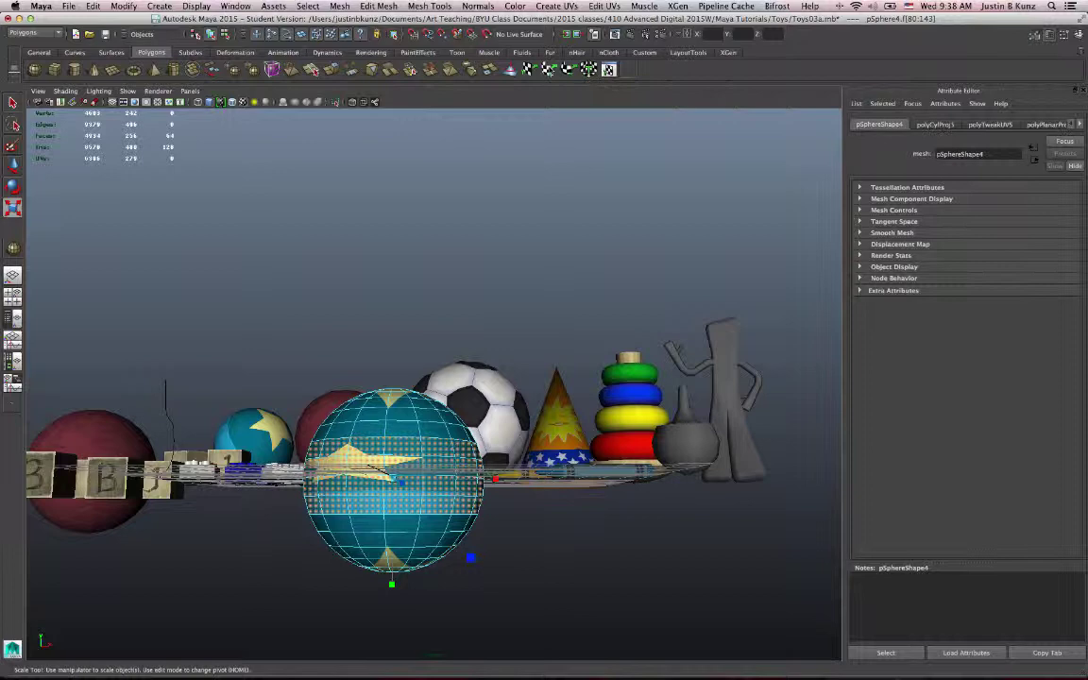
pyautogui.click(609, 70)
pyautogui.keyDown('alt'); pyautogui.moveTo(465, 416); pyautogui.dragTo(349, 393, button='middle'); pyautogui.keyUp('alt')
pyautogui.keyDown('alt'); pyautogui.moveTo(434, 367); pyautogui.dragTo(449, 410); pyautogui.keyUp('alt')
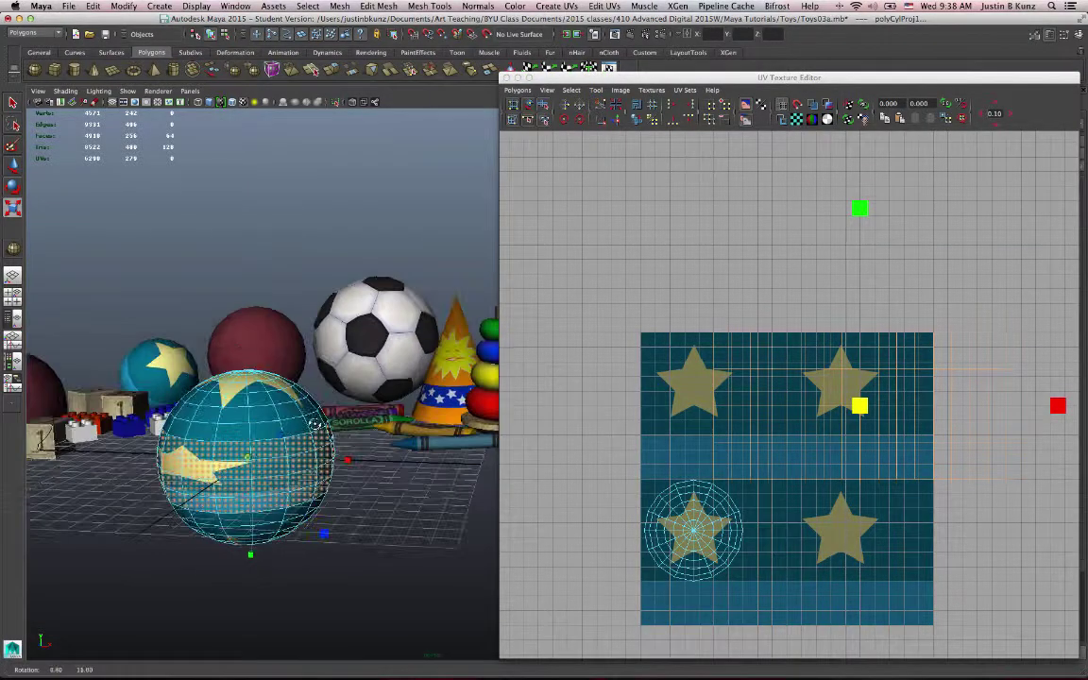
pyautogui.keyDown('alt'); pyautogui.moveTo(857, 342); pyautogui.dragTo(763, 389, button='middle'); pyautogui.keyUp('alt')
pyautogui.keyDown('alt'); pyautogui.moveTo(741, 406); pyautogui.dragTo(707, 406, button='right'); pyautogui.keyUp('alt')
pyautogui.keyDown('alt'); pyautogui.moveTo(746, 421); pyautogui.dragTo(783, 452, button='middle'); pyautogui.keyUp('alt')
pyautogui.keyDown('alt'); pyautogui.moveTo(310, 453); pyautogui.dragTo(327, 439, button='middle'); pyautogui.keyUp('alt')
pyautogui.keyDown('alt'); pyautogui.moveTo(327, 439); pyautogui.dragTo(325, 428); pyautogui.keyUp('alt')
pyautogui.keyDown('alt'); pyautogui.moveTo(378, 427); pyautogui.dragTo(283, 420, button='right'); pyautogui.keyUp('alt')
pyautogui.keyDown('alt'); pyautogui.moveTo(284, 420); pyautogui.dragTo(331, 437, button='middle'); pyautogui.keyUp('alt')
pyautogui.keyDown('alt'); pyautogui.moveTo(299, 462); pyautogui.dragTo(298, 449); pyautogui.keyUp('alt')
pyautogui.keyDown('alt'); pyautogui.moveTo(297, 450); pyautogui.dragTo(364, 452, button='right'); pyautogui.keyUp('alt')
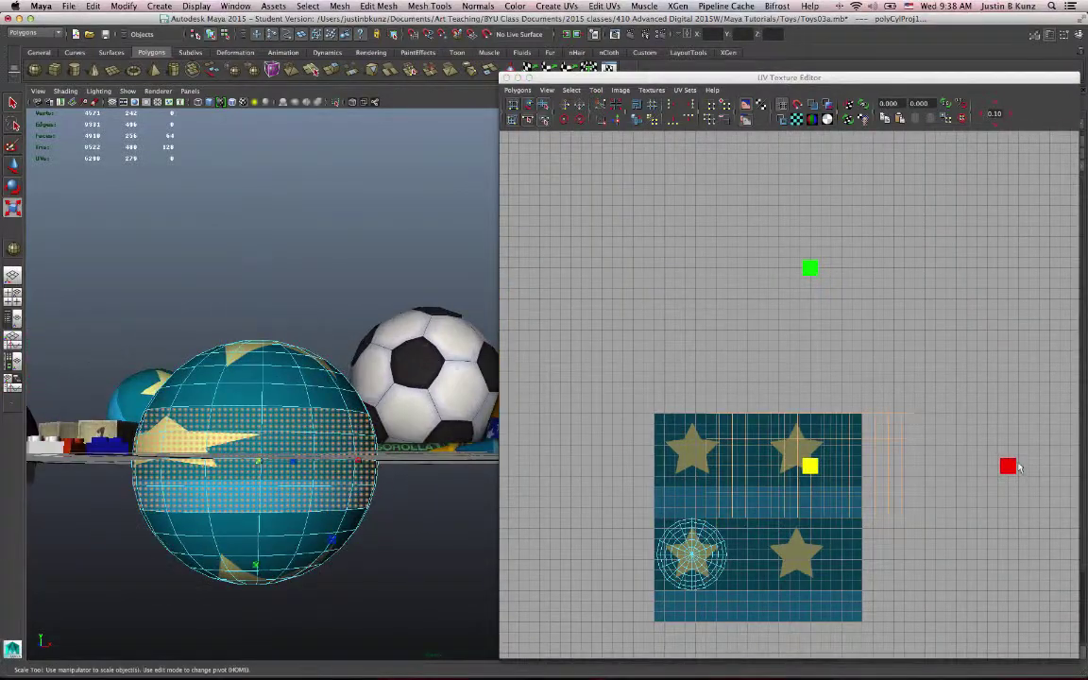
# Shrink the middle band's UV shell in width and height and move it onto the light blue stripe between the star rows
pyautogui.moveTo(1008, 467); pyautogui.dragTo(945, 466)
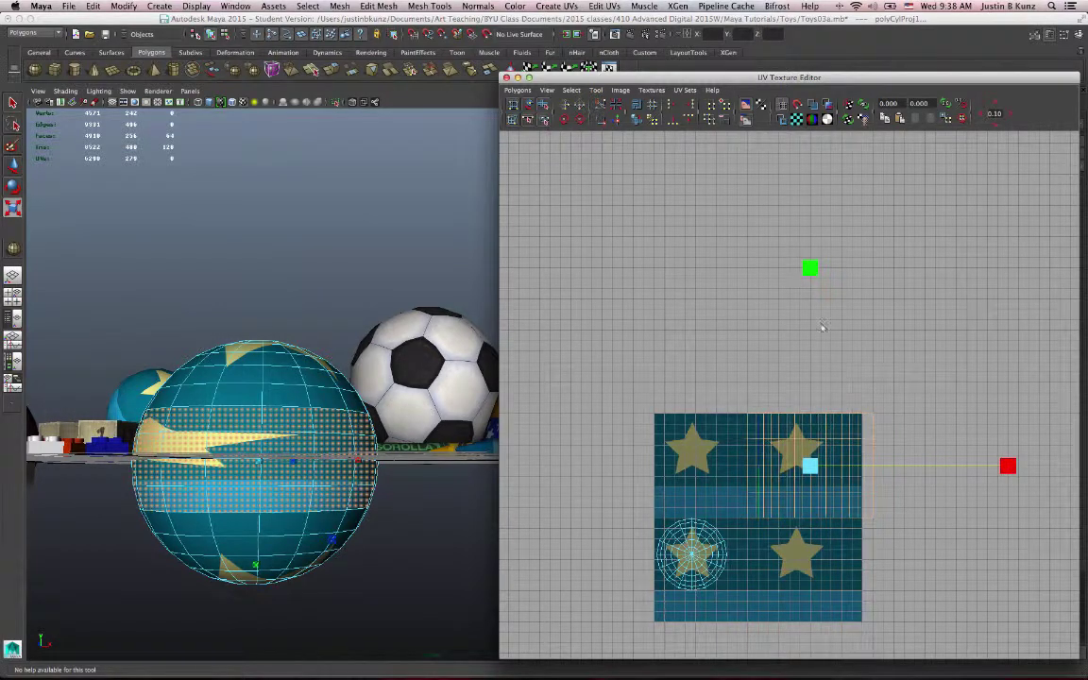
pyautogui.moveTo(810, 271); pyautogui.dragTo(811, 419)
pyautogui.press('w')
pyautogui.moveTo(809, 264); pyautogui.dragTo(811, 300)
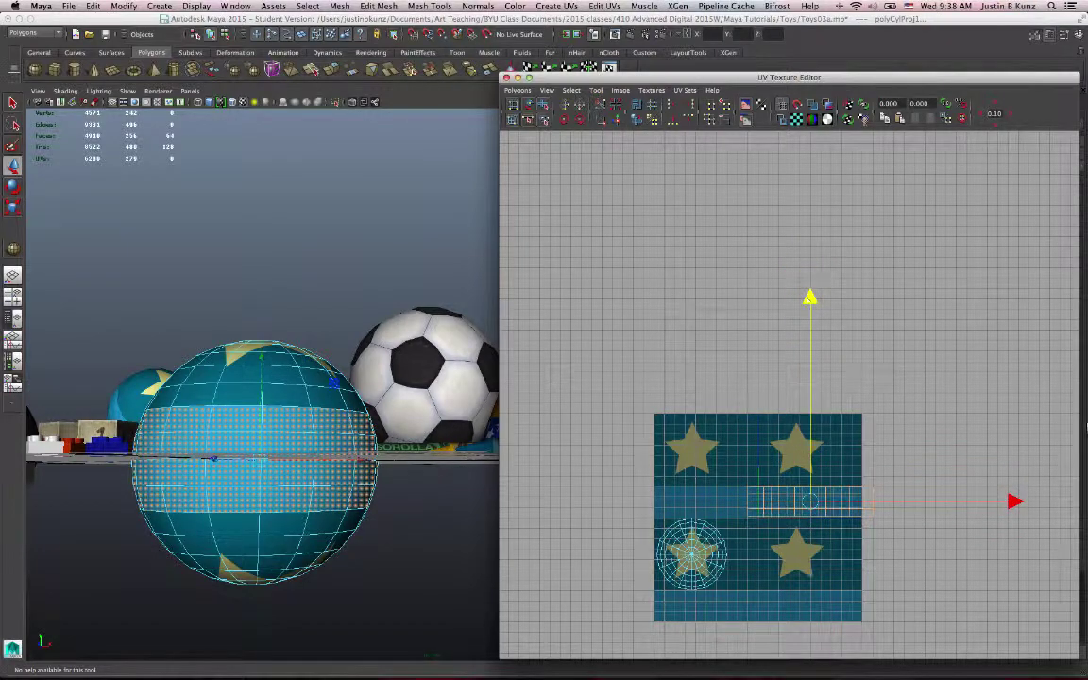
pyautogui.scroll(4, 767, 472)
pyautogui.keyDown('alt'); pyautogui.moveTo(764, 469); pyautogui.dragTo(847, 424, button='middle'); pyautogui.keyUp('alt')
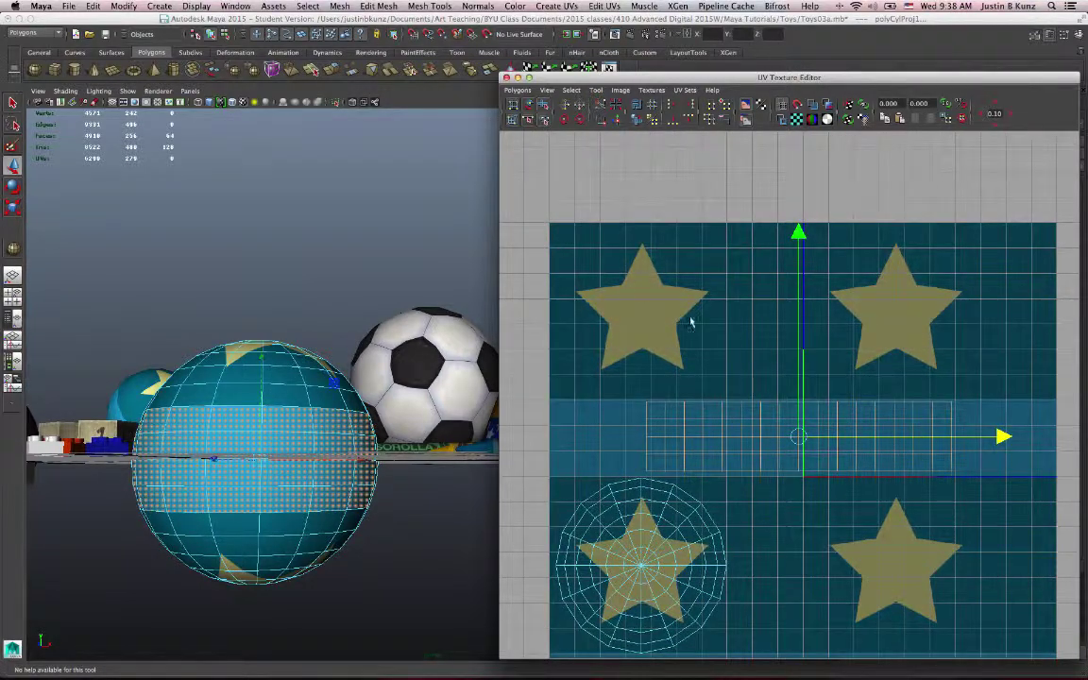
pyautogui.keyDown('alt'); pyautogui.moveTo(732, 306); pyautogui.dragTo(744, 299, button='middle'); pyautogui.keyUp('alt')
pyautogui.keyDown('alt'); pyautogui.moveTo(744, 300); pyautogui.dragTo(819, 308, button='right'); pyautogui.keyUp('alt')
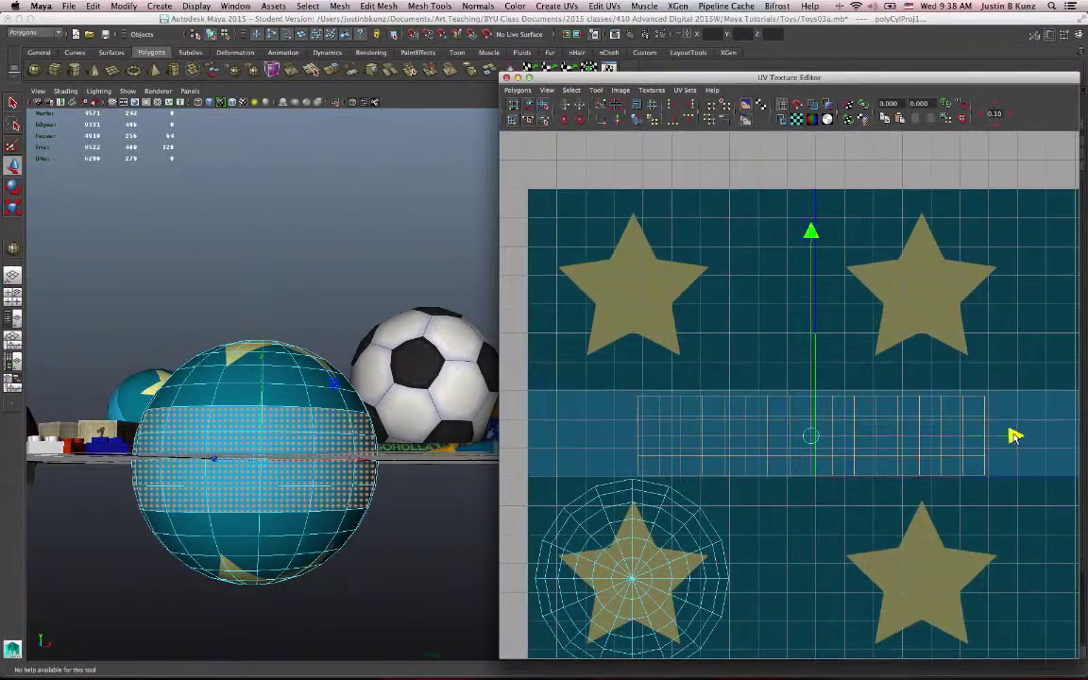
pyautogui.moveTo(1016, 436); pyautogui.dragTo(1022, 437)
pyautogui.moveTo(814, 233); pyautogui.dragTo(814, 229)
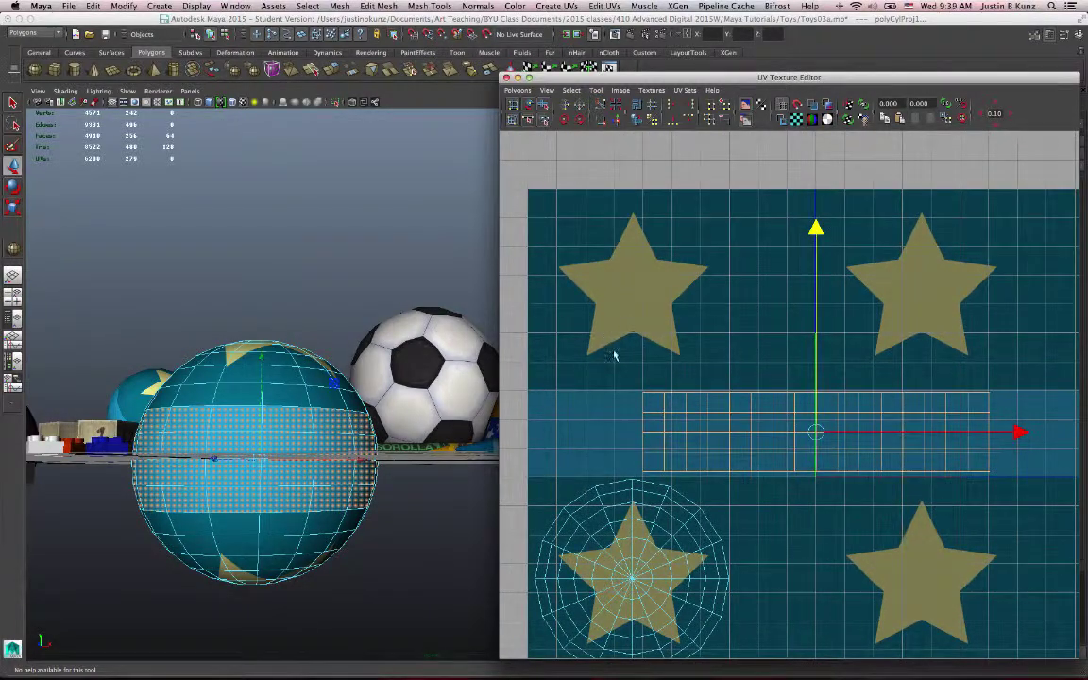
# Widen the band's UV shell to span the full width of the light blue stripe and fit its height to it
pyautogui.press('r')
pyautogui.moveTo(1015, 434)
pyautogui.mouseDown()
pyautogui.moveTo(1079, 432)
pyautogui.moveTo(1013, 433)
pyautogui.mouseUp()
pyautogui.keyDown('alt'); pyautogui.moveTo(925, 445); pyautogui.dragTo(890, 445, button='middle'); pyautogui.keyUp('alt')
pyautogui.keyDown('alt'); pyautogui.moveTo(889, 444); pyautogui.dragTo(881, 444, button='right'); pyautogui.keyUp('alt')
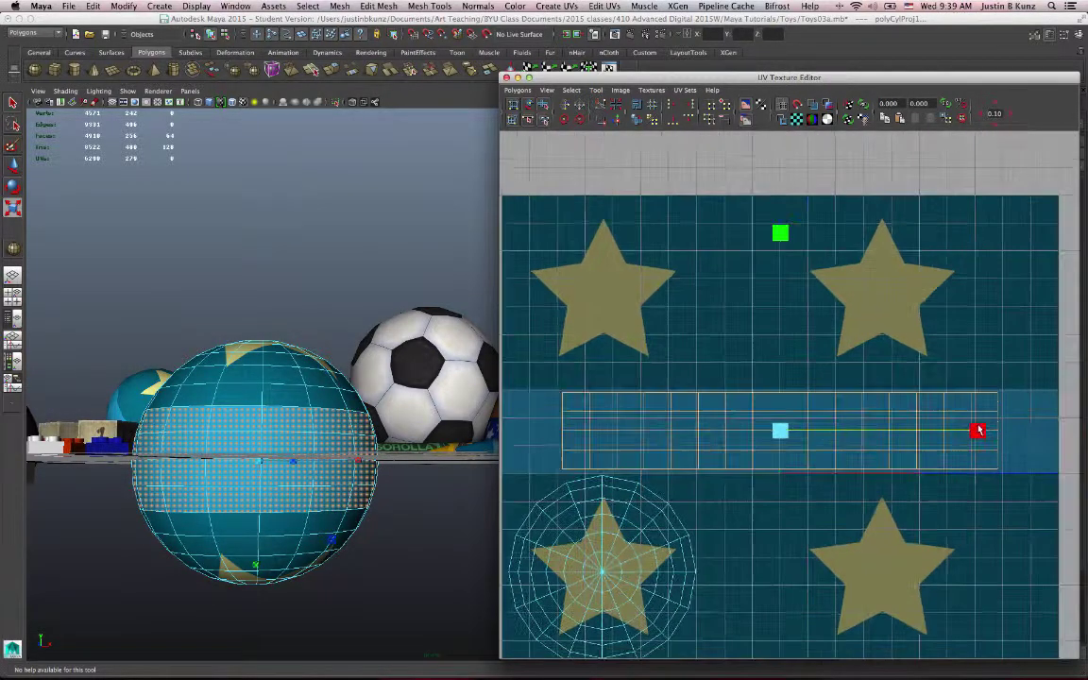
pyautogui.moveTo(979, 431); pyautogui.dragTo(1029, 432)
pyautogui.keyDown('alt'); pyautogui.moveTo(873, 433); pyautogui.dragTo(899, 443, button='middle'); pyautogui.keyUp('alt')
pyautogui.press('w')
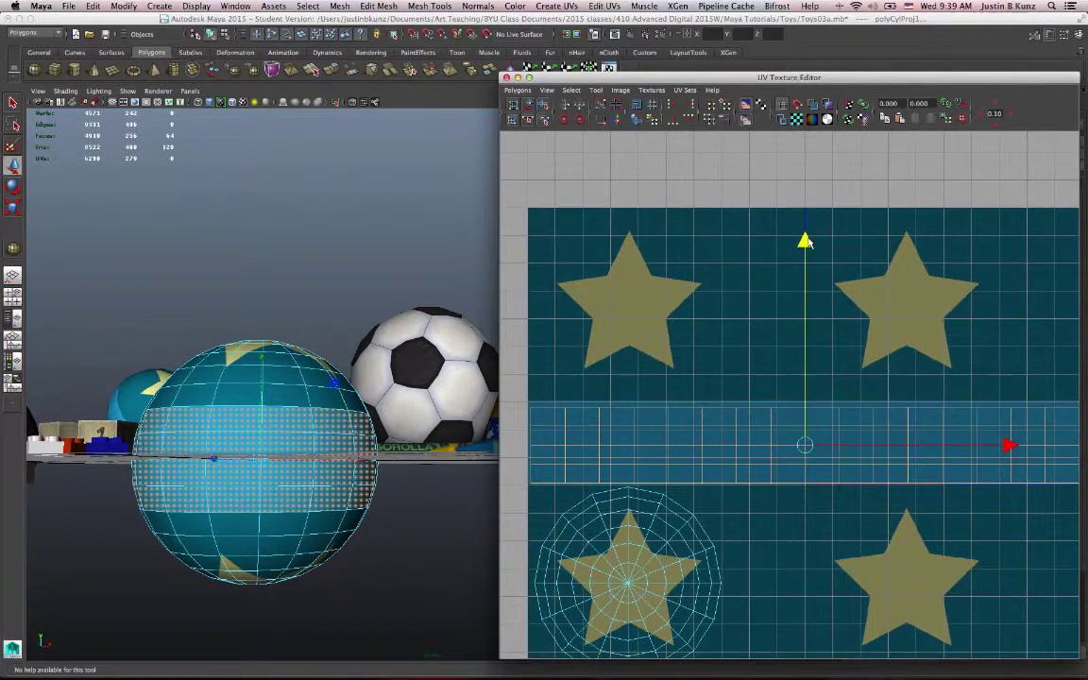
pyautogui.press('r')
pyautogui.press('w')
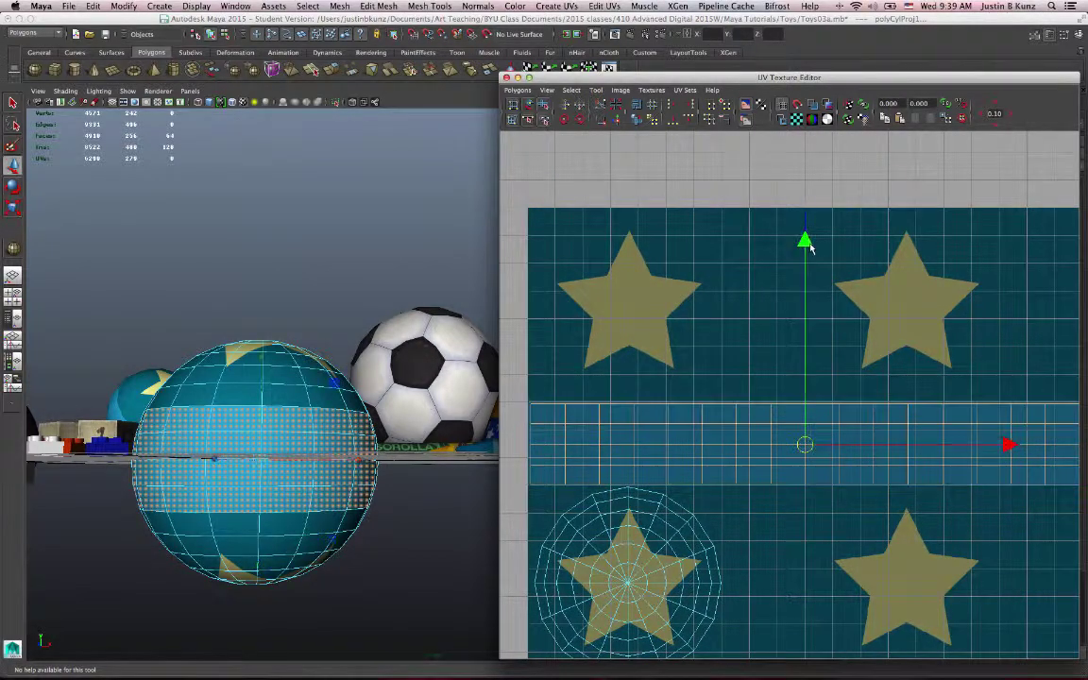
# Close the UV Texture Editor, return the sphere to object mode and clear the selection
pyautogui.keyDown('alt'); pyautogui.moveTo(320, 472); pyautogui.dragTo(423, 406); pyautogui.keyUp('alt')
pyautogui.click(507, 78)
pyautogui.keyDown('alt'); pyautogui.moveTo(335, 378); pyautogui.dragTo(393, 418); pyautogui.keyUp('alt')
pyautogui.moveTo(392, 417); pyautogui.dragTo(504, 395, button='right')
pyautogui.click(522, 574)
# Examine the border between the light blue band and the dark cap up close on the sphere
pyautogui.keyDown('alt'); pyautogui.moveTo(522, 575); pyautogui.dragTo(680, 524); pyautogui.keyUp('alt')
pyautogui.keyDown('alt'); pyautogui.moveTo(680, 524); pyautogui.dragTo(417, 524, button='right'); pyautogui.keyUp('alt')
pyautogui.keyDown('alt'); pyautogui.moveTo(417, 524); pyautogui.dragTo(526, 554); pyautogui.keyUp('alt')
pyautogui.keyDown('alt'); pyautogui.moveTo(474, 520); pyautogui.dragTo(483, 525, button='middle'); pyautogui.keyUp('alt')
pyautogui.keyDown('alt'); pyautogui.moveTo(483, 525); pyautogui.dragTo(701, 522, button='right'); pyautogui.keyUp('alt')
pyautogui.keyDown('alt'); pyautogui.moveTo(585, 543); pyautogui.dragTo(548, 476, button='middle'); pyautogui.keyUp('alt')
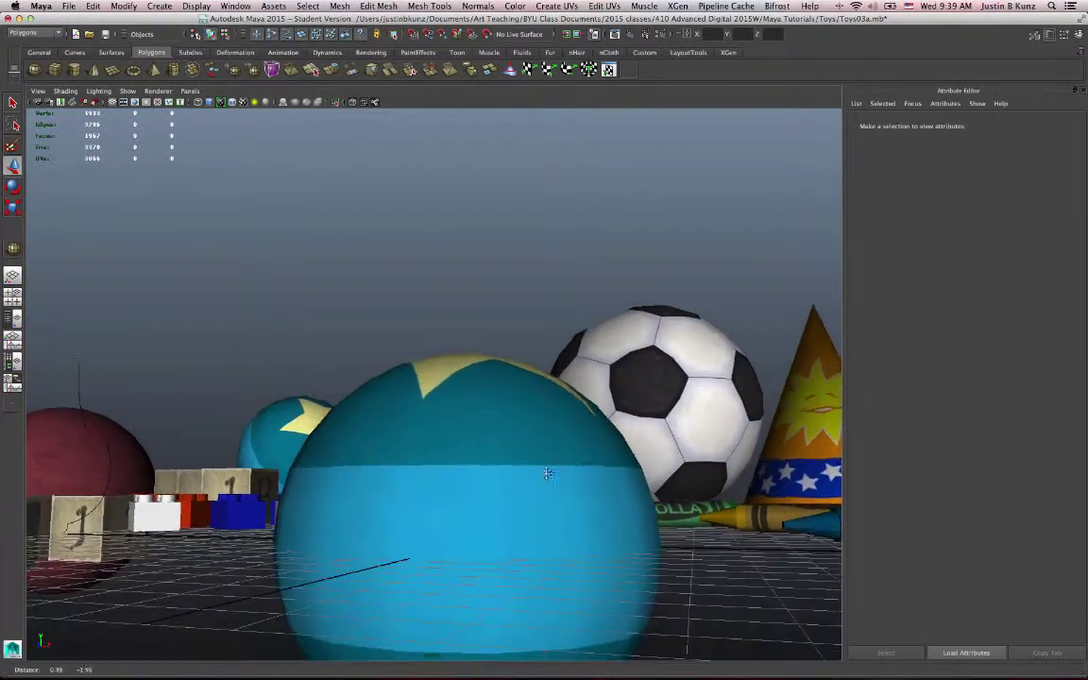
pyautogui.click(519, 451)
pyautogui.keyDown('alt'); pyautogui.moveTo(517, 458); pyautogui.dragTo(604, 533, button='right'); pyautogui.keyUp('alt')
pyautogui.keyDown('alt'); pyautogui.moveTo(544, 552); pyautogui.dragTo(513, 477, button='middle'); pyautogui.keyUp('alt')
pyautogui.keyDown('alt'); pyautogui.moveTo(563, 511); pyautogui.dragTo(679, 521); pyautogui.keyUp('alt')
pyautogui.keyDown('alt'); pyautogui.moveTo(678, 520); pyautogui.dragTo(606, 522, button='right'); pyautogui.keyUp('alt')
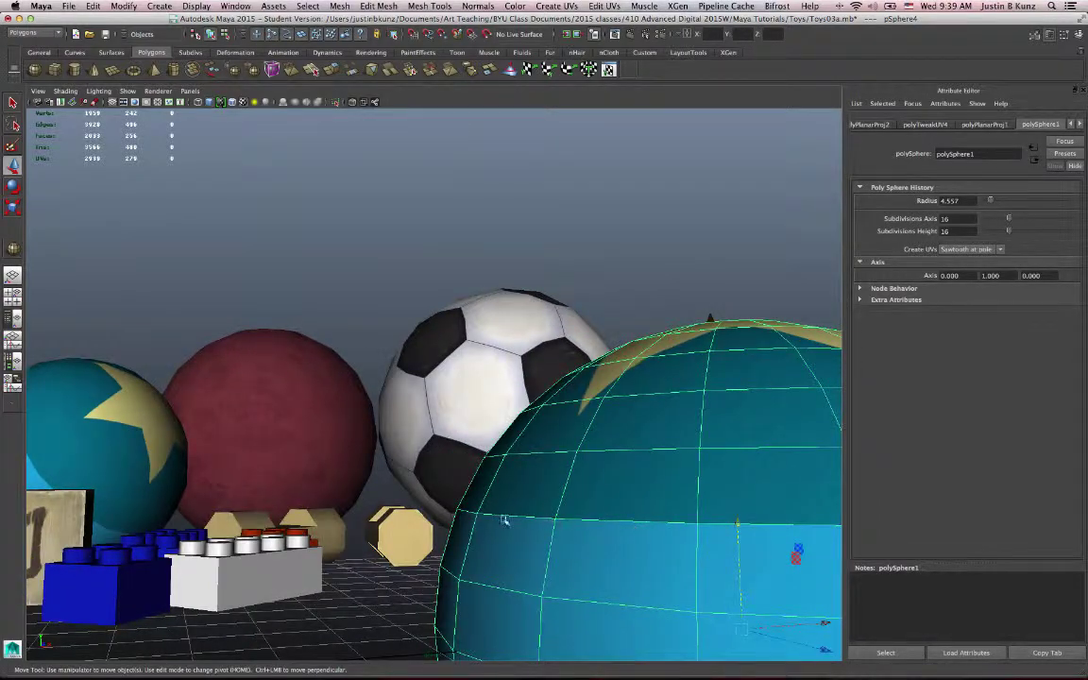
pyautogui.click(370, 528)
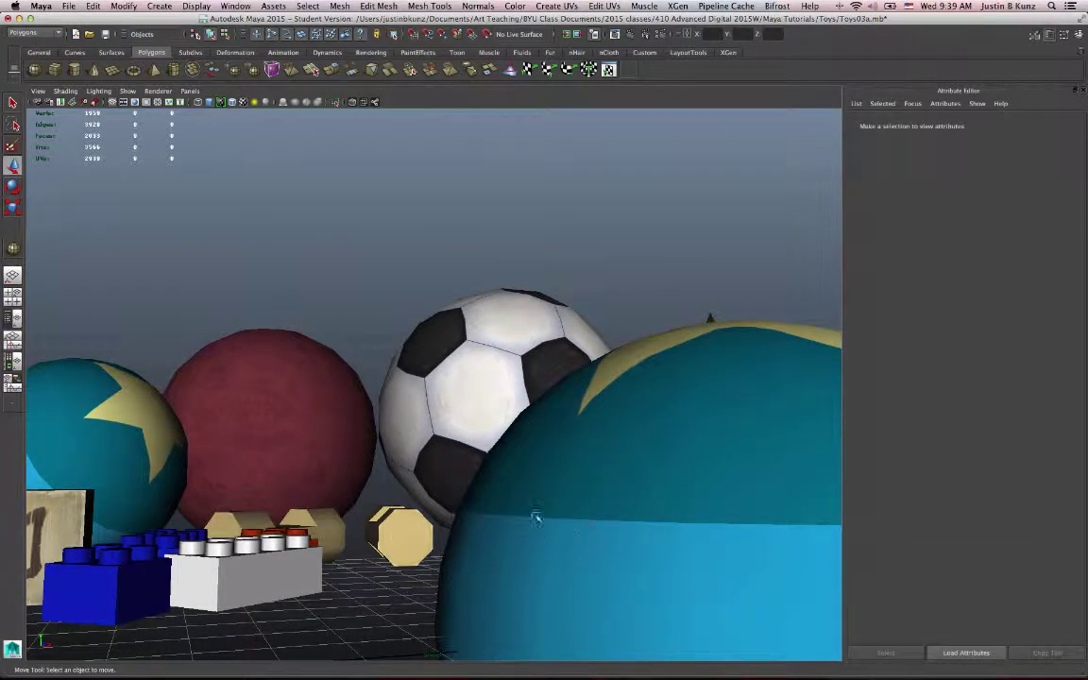
pyautogui.keyDown('alt'); pyautogui.moveTo(536, 521); pyautogui.dragTo(442, 522, button='right'); pyautogui.keyUp('alt')
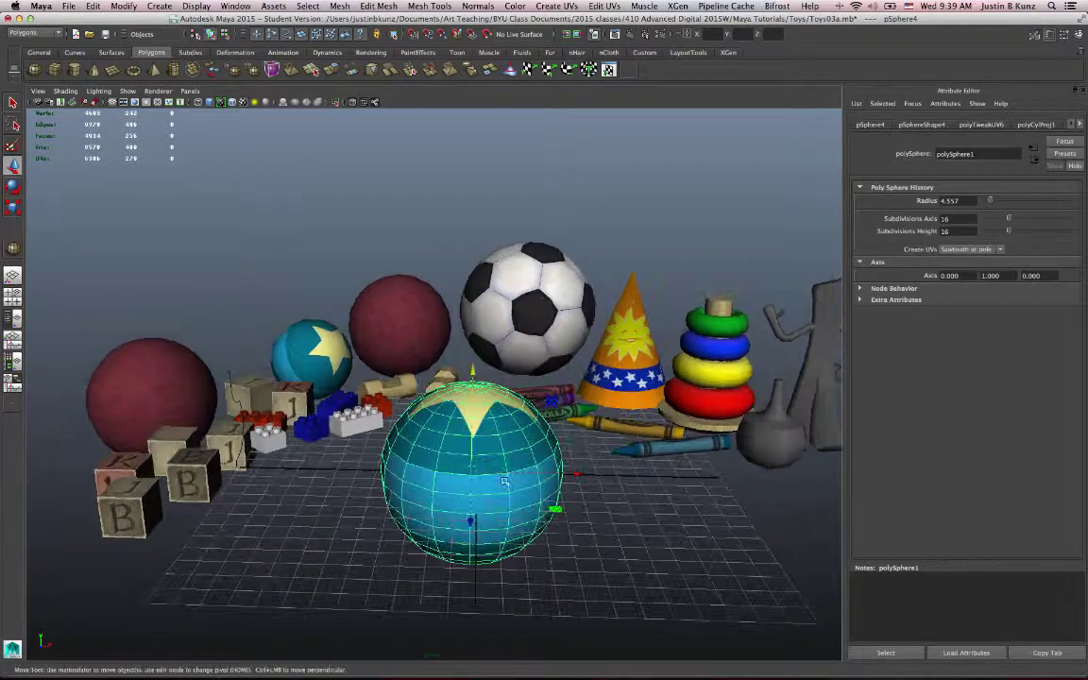
# Scale the large star sphere down uniformly
pyautogui.click(613, 492)
pyautogui.click(472, 481)
pyautogui.press('r')
pyautogui.moveTo(477, 477); pyautogui.dragTo(444, 478)
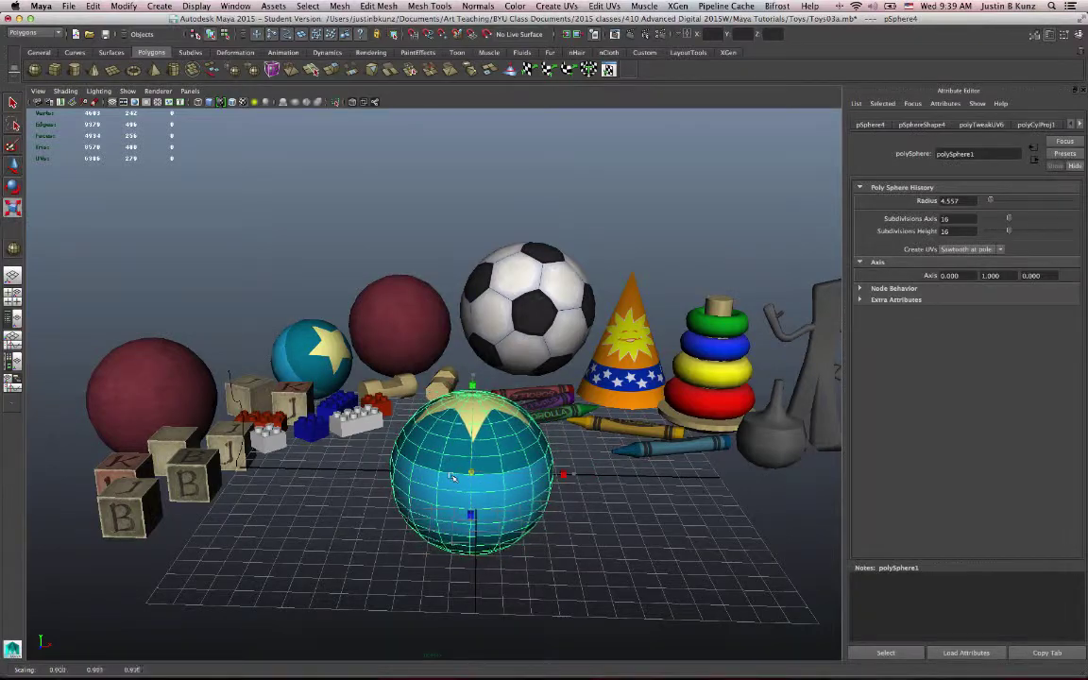
pyautogui.press('e')
pyautogui.moveTo(558, 490); pyautogui.dragTo(553, 512)
pyautogui.press('r')
pyautogui.press('z')
# Open the UV Texture Editor for the sphere and slightly enlarge the cap UV shell around the lower-left star
pyautogui.keyDown('alt'); pyautogui.moveTo(527, 492); pyautogui.dragTo(539, 498, button='right'); pyautogui.keyUp('alt')
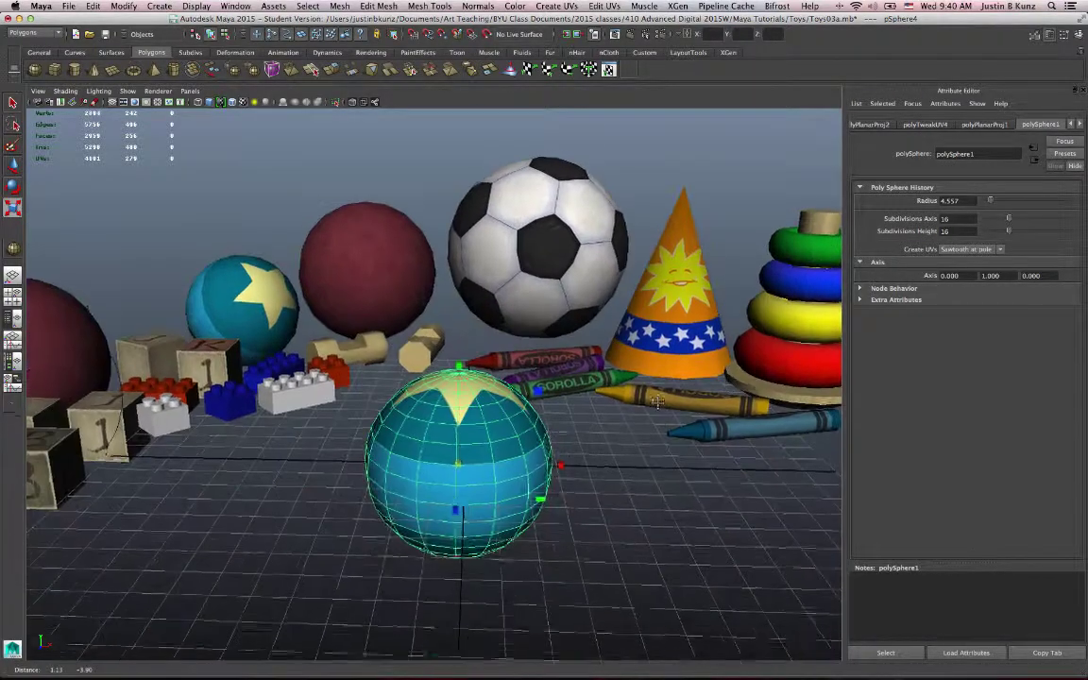
pyautogui.keyDown('alt'); pyautogui.moveTo(539, 498); pyautogui.dragTo(541, 502); pyautogui.keyUp('alt')
pyautogui.click(609, 70)
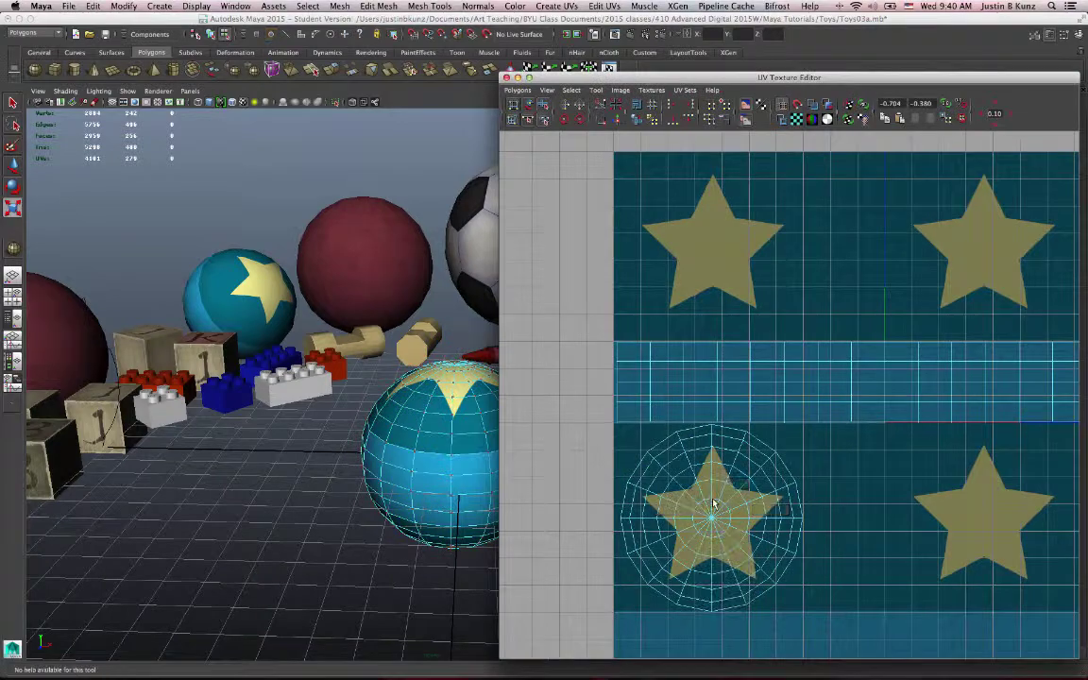
pyautogui.click(714, 505)
pyautogui.moveTo(713, 516); pyautogui.dragTo(754, 506)
pyautogui.press('z')
pyautogui.keyDown('alt'); pyautogui.moveTo(413, 477); pyautogui.dragTo(338, 424); pyautogui.keyUp('alt')
pyautogui.scroll(-1, 766, 559)
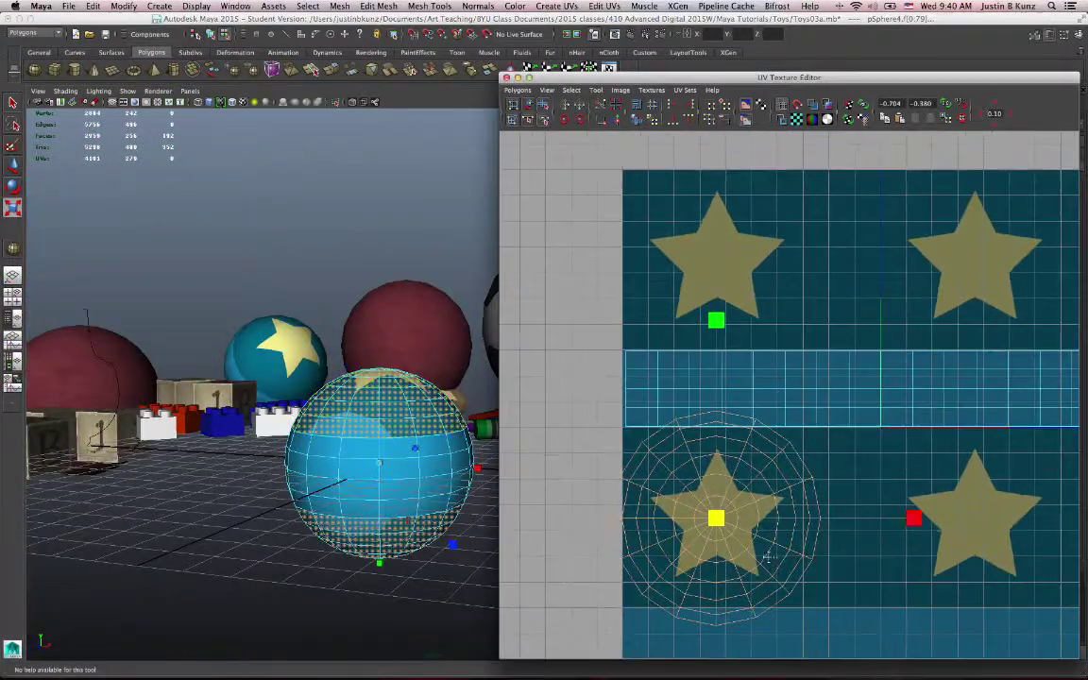
pyautogui.moveTo(715, 518); pyautogui.dragTo(702, 518)
# Select the two rings of faces directly above and below the middle band in an orthographic view
pyautogui.keyDown('alt'); pyautogui.moveTo(399, 518); pyautogui.dragTo(404, 470); pyautogui.keyUp('alt')
pyautogui.press('space')
pyautogui.press('space')
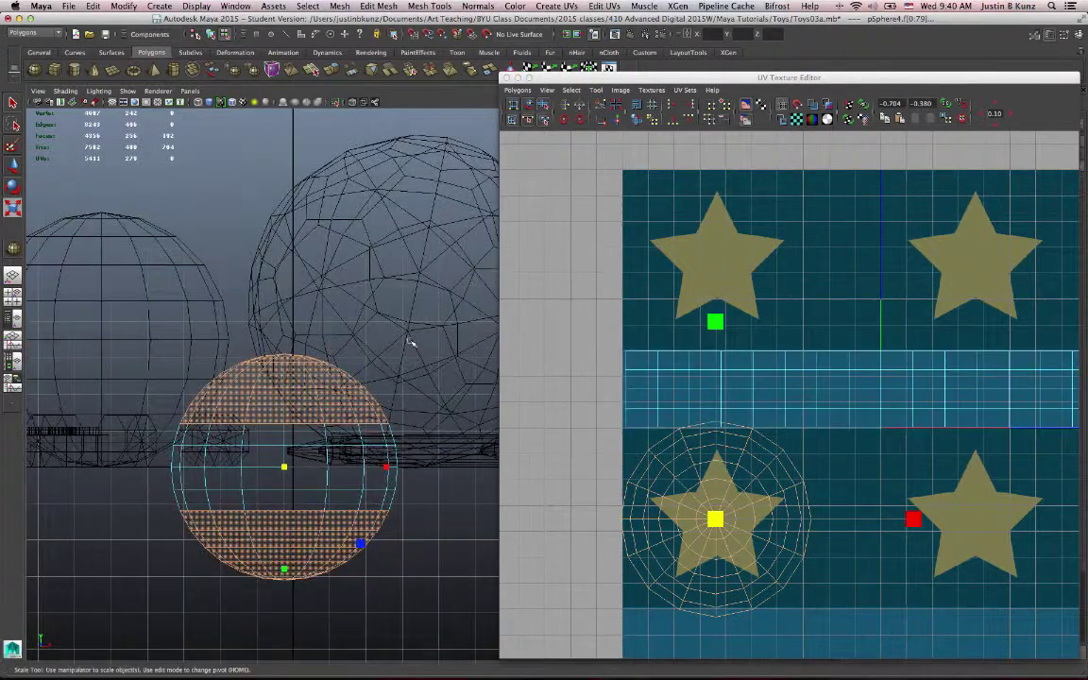
pyautogui.keyDown('ctrl'); pyautogui.moveTo(376, 346); pyautogui.dragTo(406, 477); pyautogui.keyUp('ctrl')
pyautogui.moveTo(333, 525); pyautogui.dragTo(330, 437, button='right')
pyautogui.moveTo(146, 520); pyautogui.dragTo(148, 520)
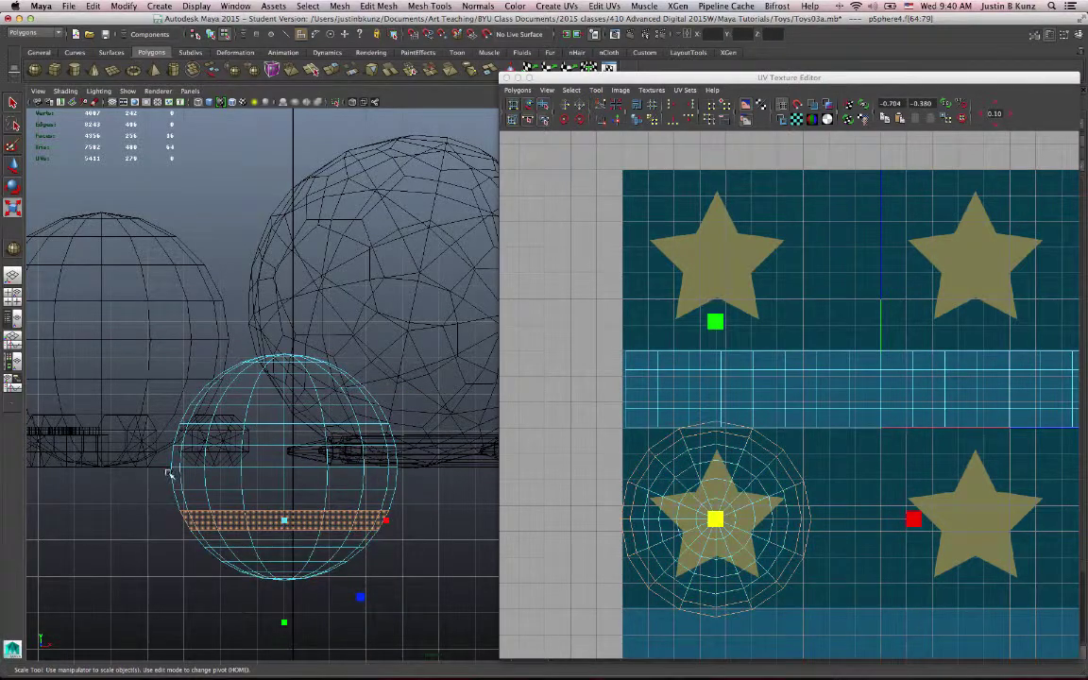
pyautogui.keyDown('shift'); pyautogui.moveTo(167, 422); pyautogui.dragTo(412, 413); pyautogui.keyUp('shift')
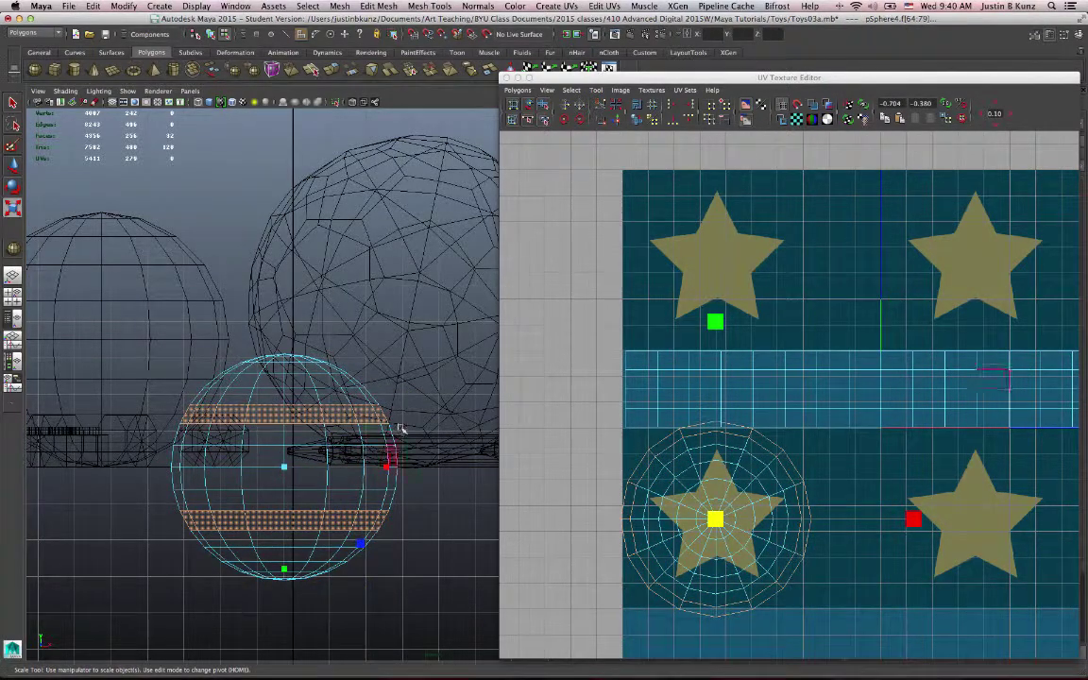
# Apply Cylindrical Mapping to the two face rings and place their flattened UV strips in the lower-right star area
pyautogui.moveTo(827, 85); pyautogui.dragTo(827, 133)
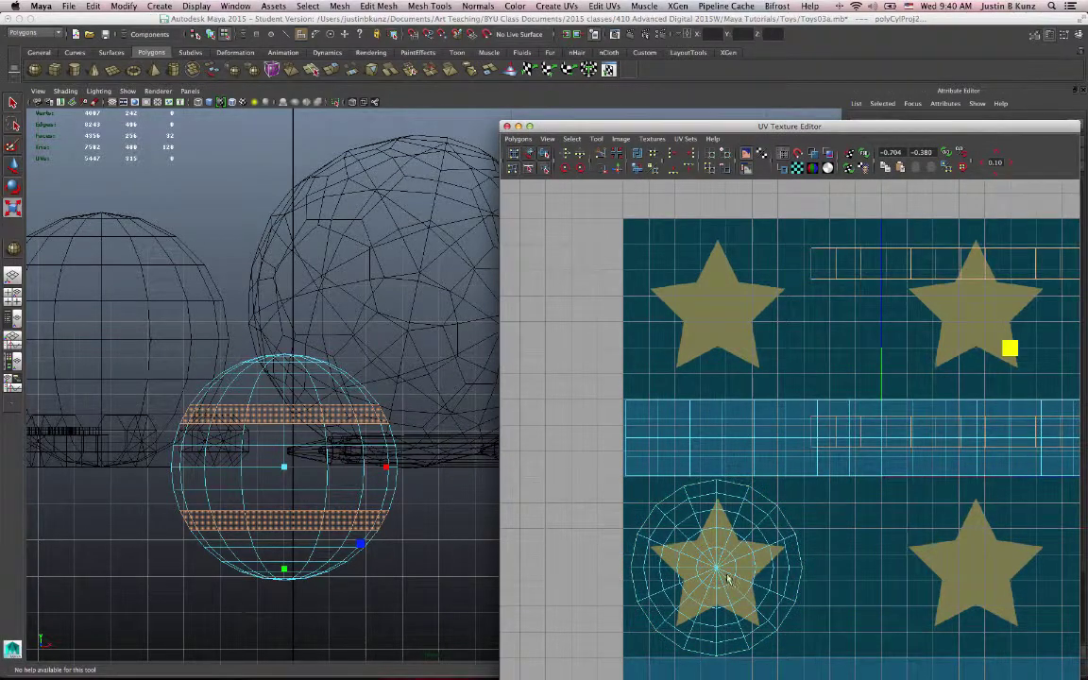
pyautogui.scroll(-3, 728, 543)
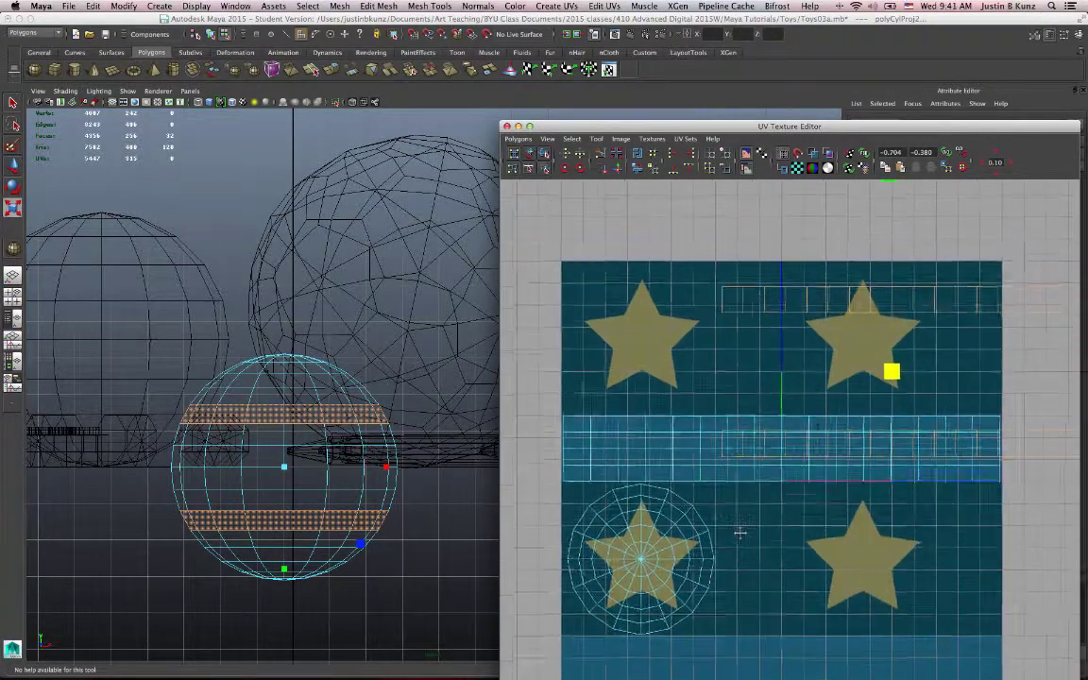
pyautogui.press('w')
pyautogui.moveTo(862, 314); pyautogui.dragTo(862, 443)
pyautogui.press('r')
pyautogui.moveTo(862, 328); pyautogui.dragTo(859, 381)
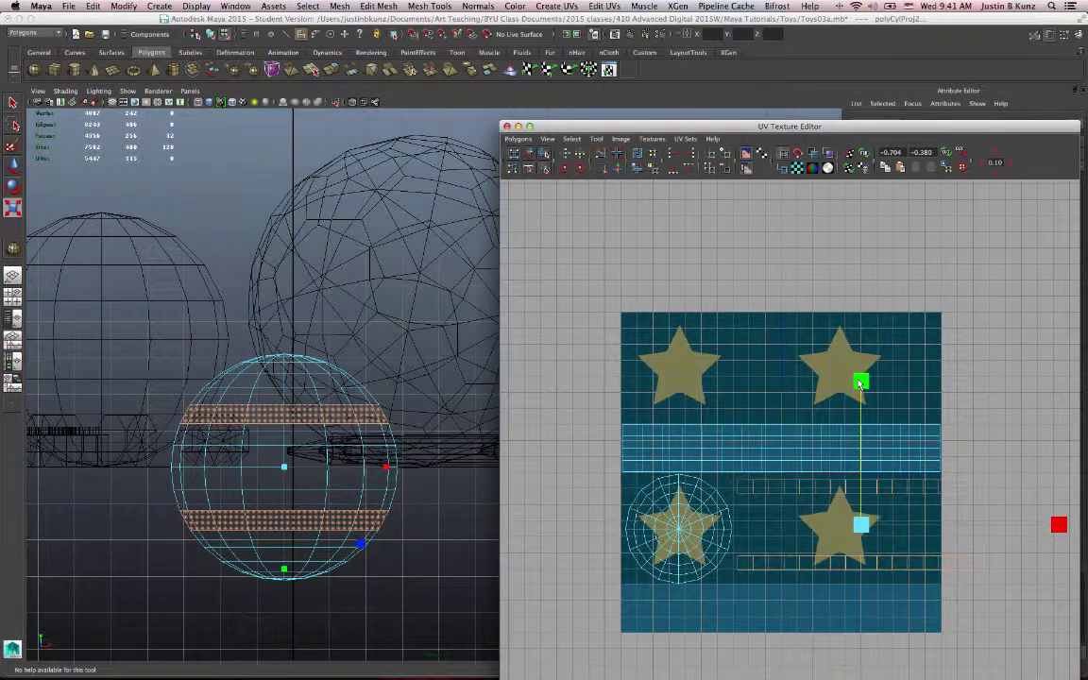
pyautogui.press('w')
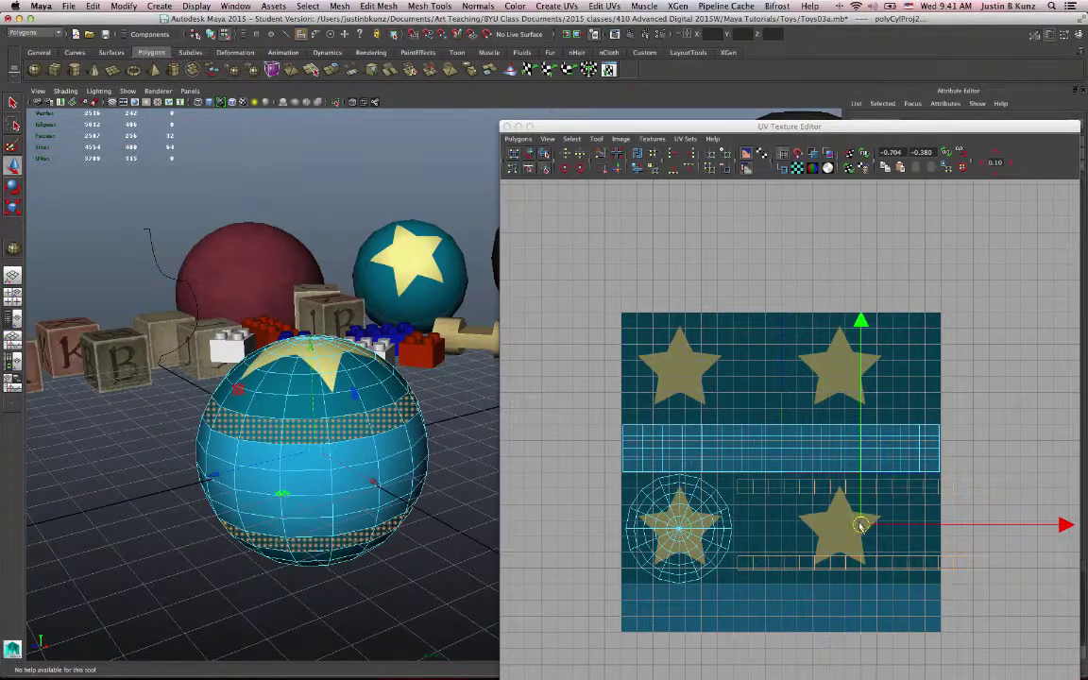
# Narrow the ring UV strips to fit the dark area beside the cap shell and stack the upper strip onto the lower one
pyautogui.moveTo(860, 526); pyautogui.dragTo(845, 540)
pyautogui.press('r')
pyautogui.moveTo(1045, 540)
pyautogui.mouseDown()
pyautogui.moveTo(999, 540)
pyautogui.moveTo(1044, 540)
pyautogui.mouseUp()
pyautogui.press('w')
pyautogui.click(884, 544)
pyautogui.press('z')
pyautogui.moveTo(938, 479); pyautogui.dragTo(739, 516)
pyautogui.moveTo(840, 415); pyautogui.dragTo(841, 491)
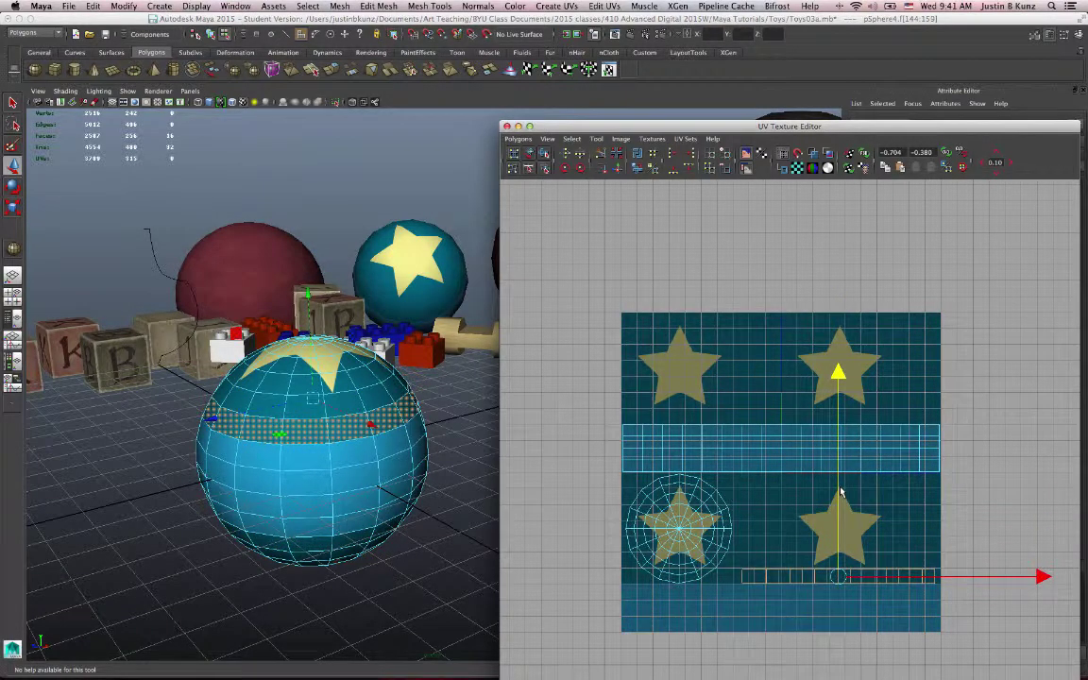
# Hide the UV Texture Editor, return the sphere to object mode and check the remapped rings from several sides
pyautogui.keyDown('alt'); pyautogui.moveTo(367, 512); pyautogui.dragTo(407, 469); pyautogui.keyUp('alt')
pyautogui.click(484, 19)
pyautogui.moveTo(369, 494); pyautogui.dragTo(424, 393, button='right')
pyautogui.keyDown('alt'); pyautogui.moveTo(497, 507); pyautogui.dragTo(396, 449); pyautogui.keyUp('alt')
pyautogui.click(500, 510)
pyautogui.keyDown('alt'); pyautogui.moveTo(455, 475); pyautogui.dragTo(688, 514); pyautogui.keyUp('alt')
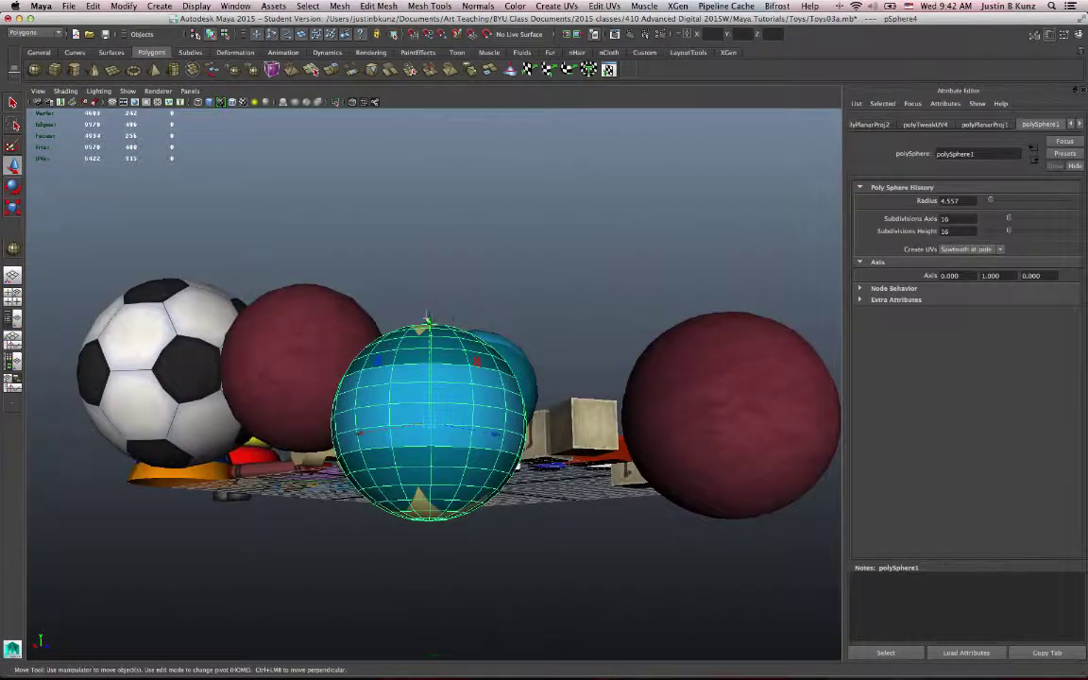
# Raise the star ball to stand among the other toys and save the scene, accepting the student version notice
pyautogui.moveTo(425, 326); pyautogui.dragTo(425, 275)
pyautogui.keyDown('alt'); pyautogui.moveTo(425, 275); pyautogui.dragTo(493, 427); pyautogui.keyUp('alt')
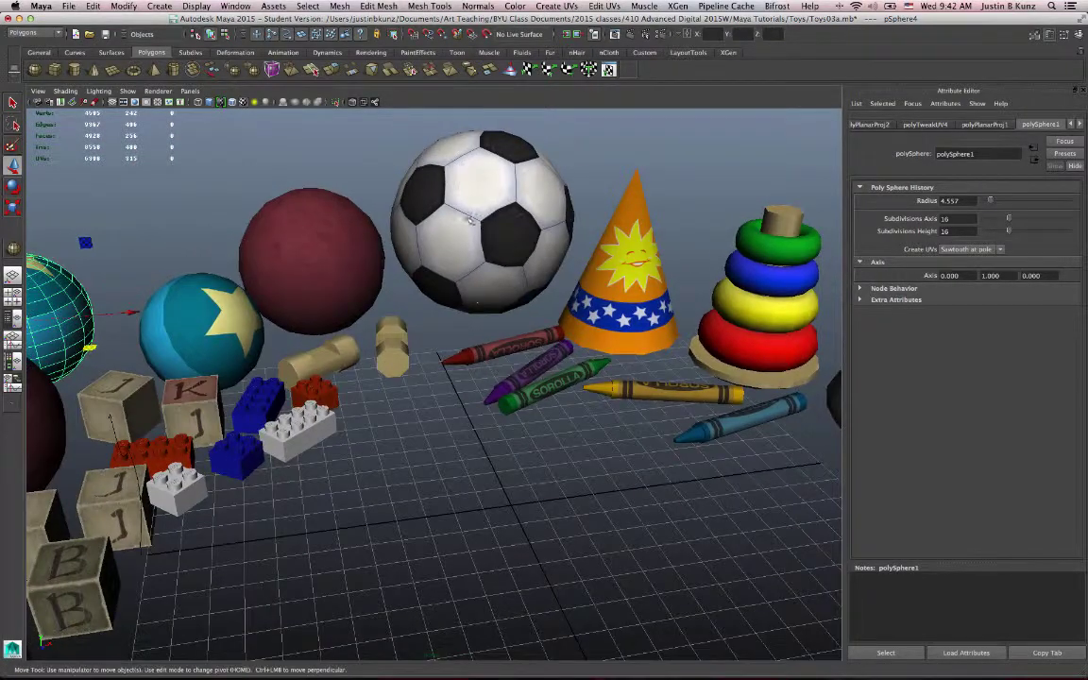
pyautogui.press('super+s')
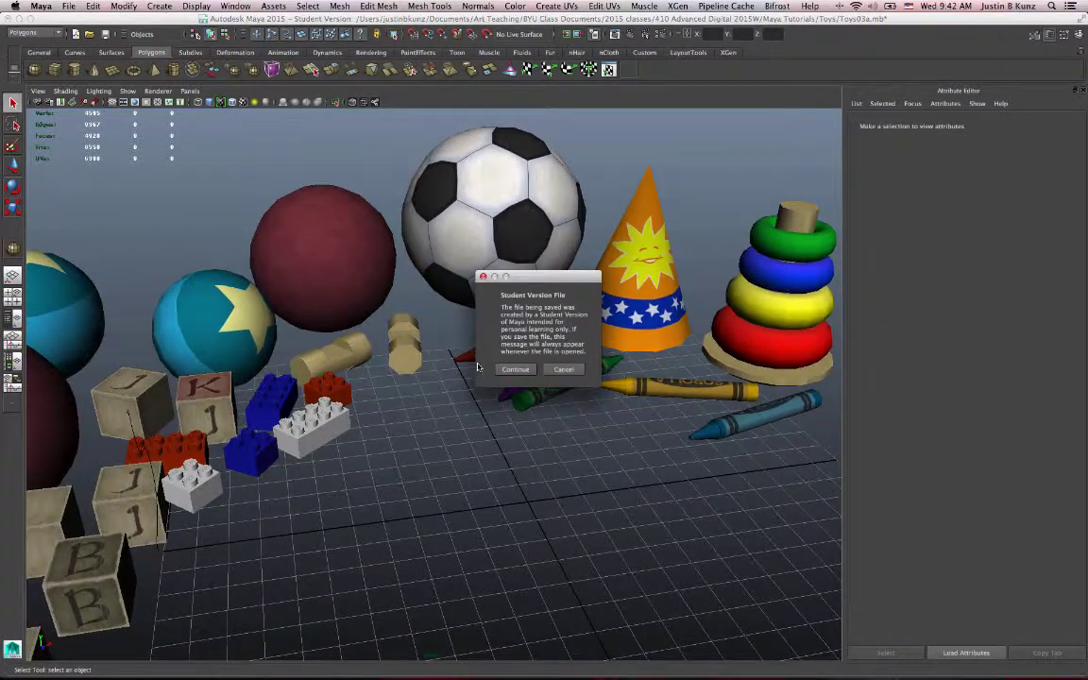
pyautogui.click(515, 369)
pyautogui.press('w')
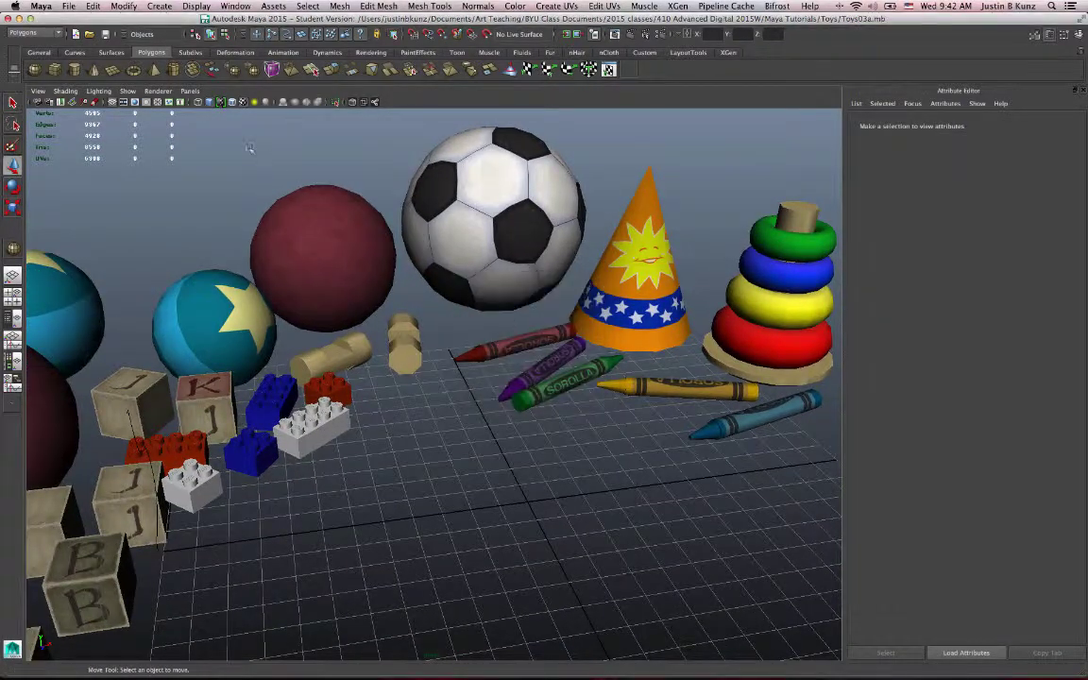
# Create a polygon soccer ball primitive on the empty grid in front of the toys
pyautogui.click(160, 6)
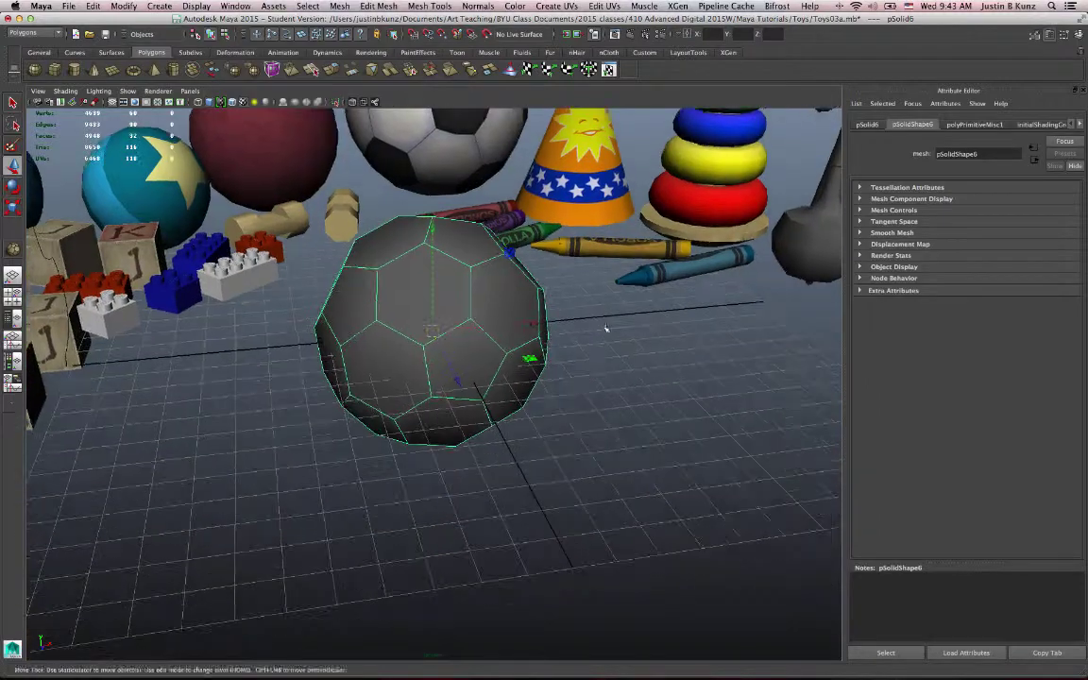
pyautogui.keyDown('alt'); pyautogui.moveTo(607, 328); pyautogui.dragTo(561, 332); pyautogui.keyUp('alt')
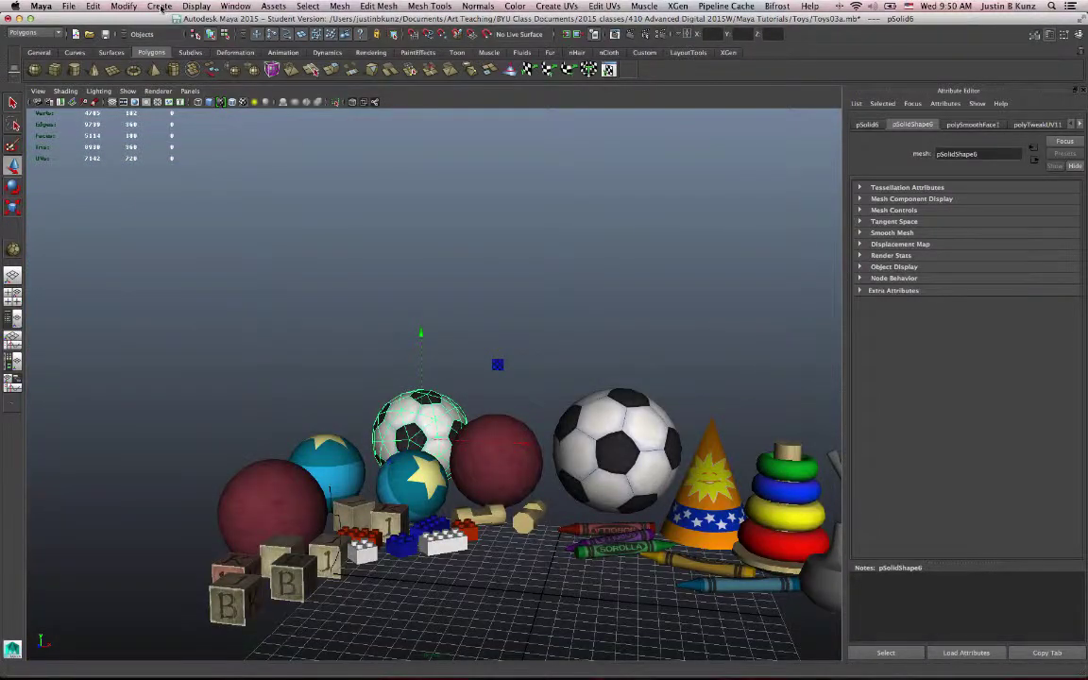
pyautogui.click(160, 6)
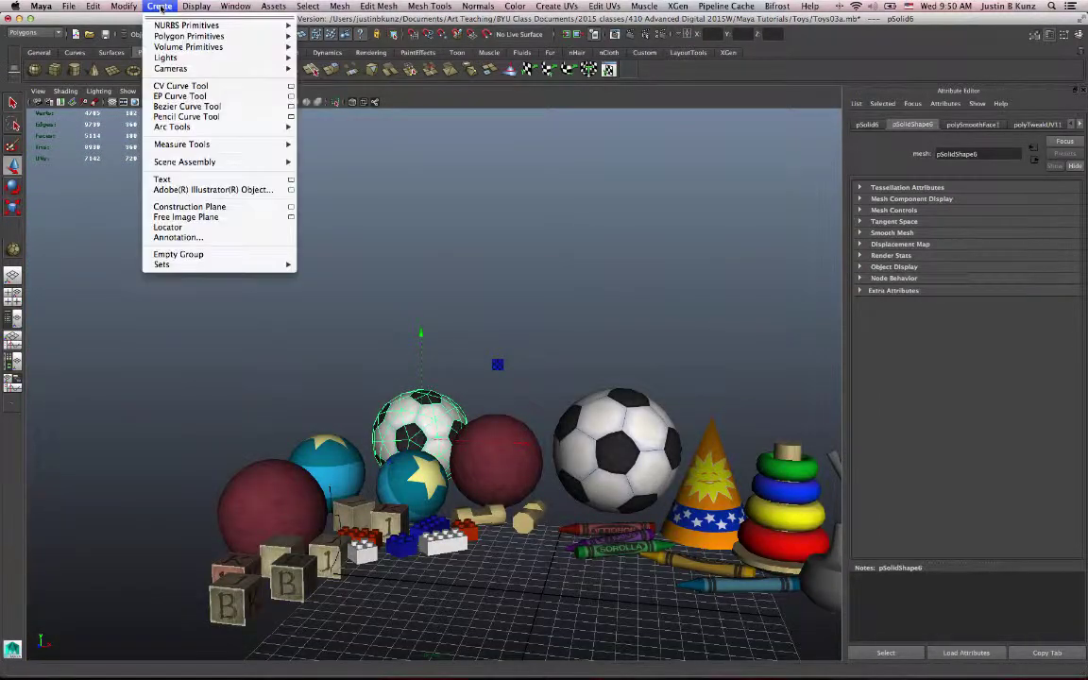
pyautogui.moveTo(174, 36)
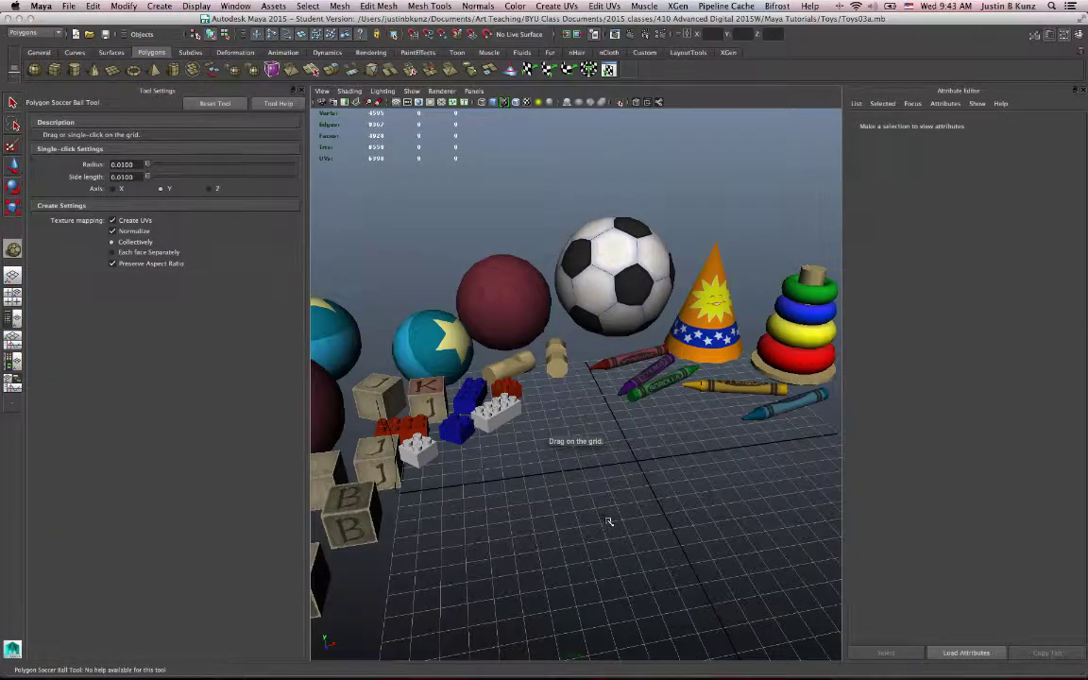
pyautogui.moveTo(625, 461); pyautogui.dragTo(628, 521)
pyautogui.keyDown('alt'); pyautogui.moveTo(627, 521); pyautogui.dragTo(542, 374, button='middle'); pyautogui.keyUp('alt')
pyautogui.scroll(3, 528, 361)
pyautogui.keyDown('alt'); pyautogui.moveTo(497, 340); pyautogui.dragTo(437, 320); pyautogui.keyUp('alt')
# Assign a new Lambert material to the soccer ball and connect a File texture to its color
pyautogui.rightClick(438, 319)
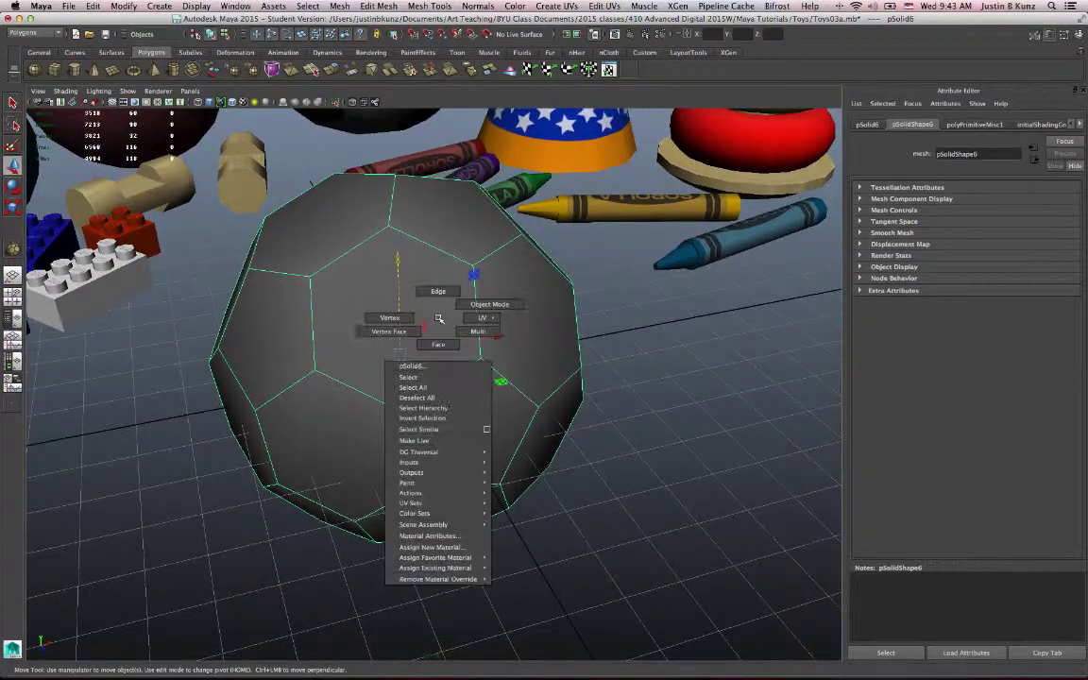
pyautogui.click(437, 548)
pyautogui.click(203, 243)
pyautogui.click(1068, 256)
pyautogui.click(505, 326)
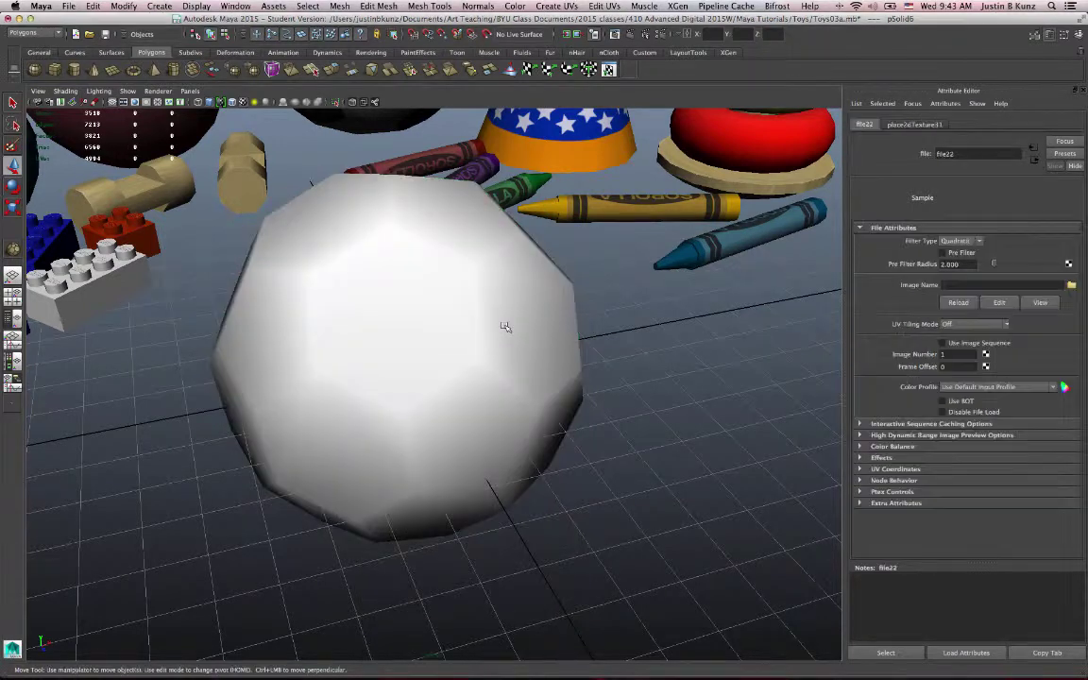
# Load SoccerBall01.TGA as the image of the file texture and select the soccer ball
pyautogui.click(1071, 285)
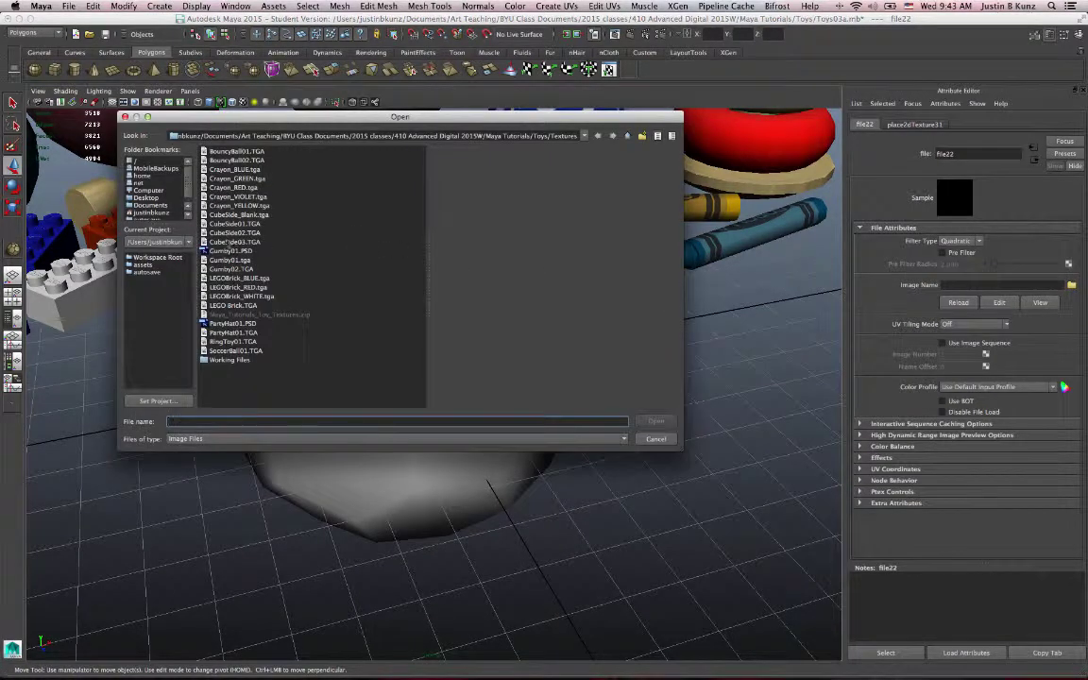
pyautogui.click(235, 350)
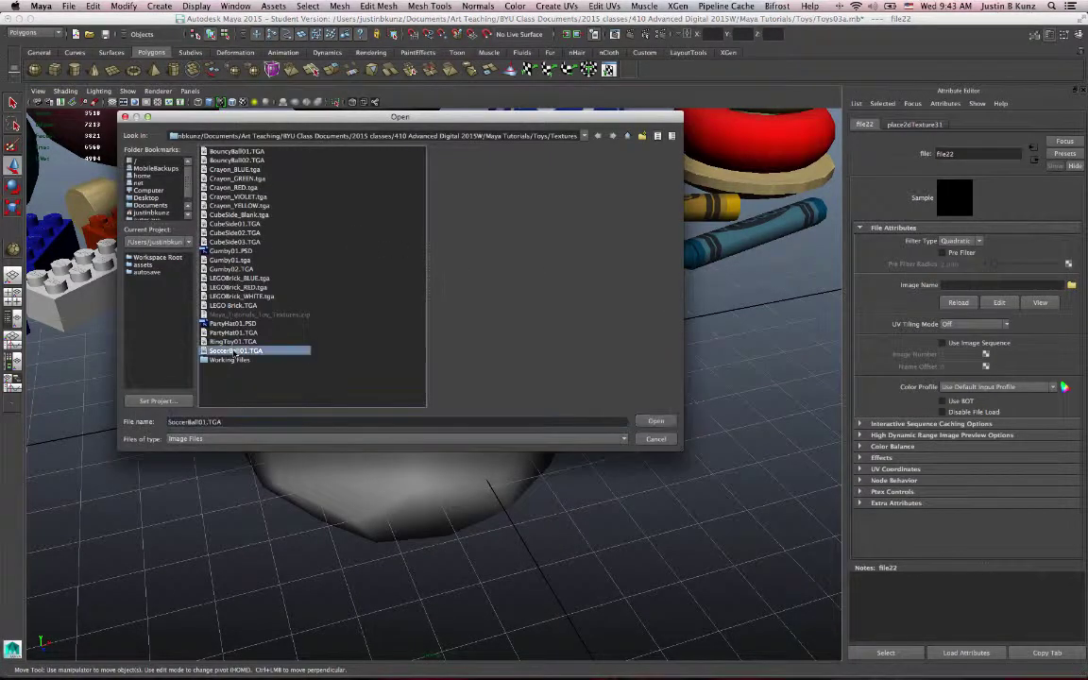
pyautogui.click(657, 421)
pyautogui.keyDown('alt'); pyautogui.moveTo(454, 378); pyautogui.dragTo(554, 392); pyautogui.keyUp('alt')
pyautogui.click(375, 338)
pyautogui.keyDown('alt'); pyautogui.moveTo(378, 338); pyautogui.dragTo(525, 217); pyautogui.keyUp('alt')
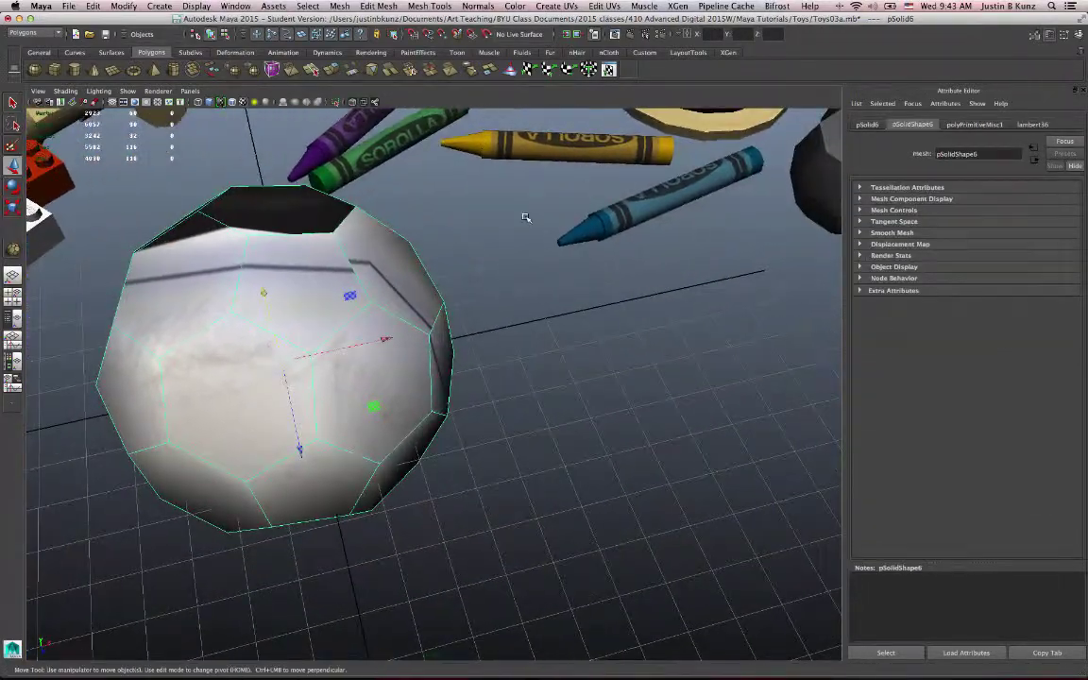
# Open the UV Texture Editor to show the soccer ball's UV layout over its texture
pyautogui.click(611, 71)
pyautogui.keyDown('alt'); pyautogui.moveTo(778, 334); pyautogui.dragTo(734, 303, button='middle'); pyautogui.keyUp('alt')
pyautogui.keyDown('alt'); pyautogui.moveTo(734, 303); pyautogui.dragTo(952, 326, button='right'); pyautogui.keyUp('alt')
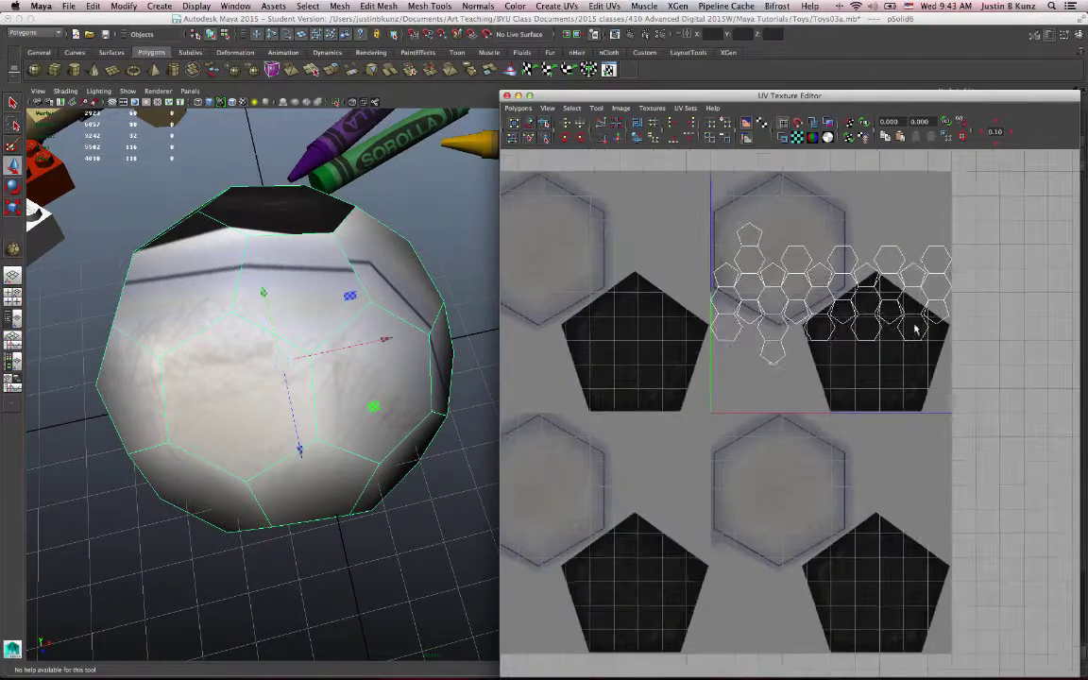
pyautogui.keyDown('alt'); pyautogui.moveTo(889, 329); pyautogui.dragTo(889, 377, button='middle'); pyautogui.keyUp('alt')
pyautogui.keyDown('alt'); pyautogui.moveTo(889, 378); pyautogui.dragTo(1056, 372, button='right'); pyautogui.keyUp('alt')
pyautogui.keyDown('alt'); pyautogui.moveTo(926, 347); pyautogui.dragTo(880, 390, button='middle'); pyautogui.keyUp('alt')
pyautogui.keyDown('alt'); pyautogui.moveTo(880, 391); pyautogui.dragTo(977, 400, button='right'); pyautogui.keyUp('alt')
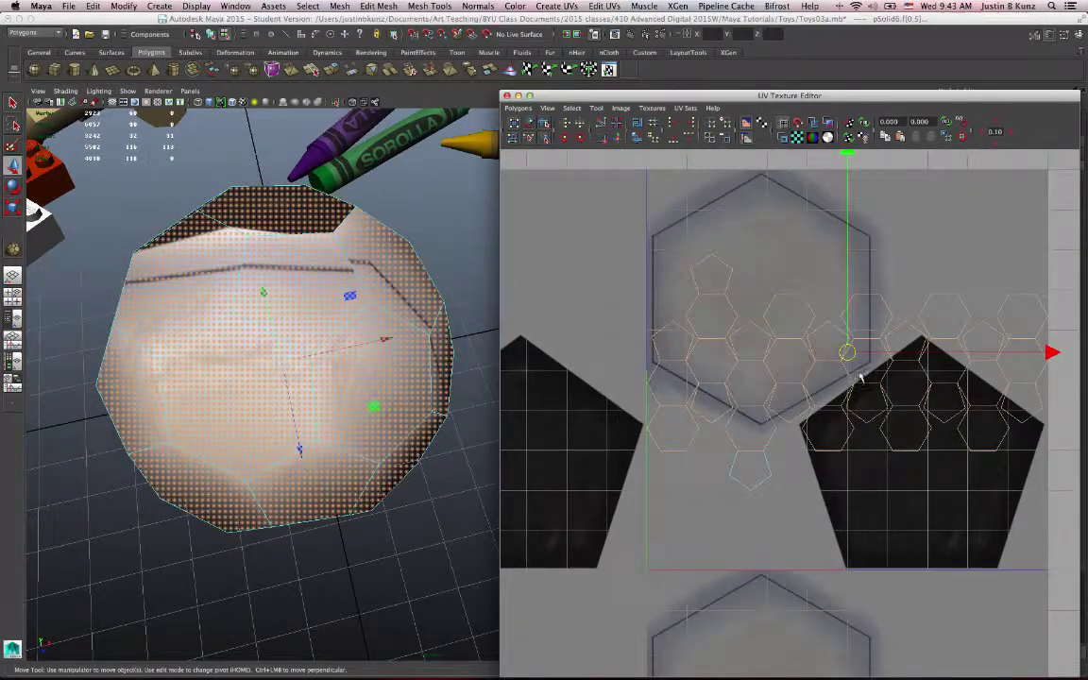
pyautogui.moveTo(860, 377); pyautogui.dragTo(820, 348)
pyautogui.click(821, 433)
pyautogui.press('super+z')
pyautogui.press('super+z')
pyautogui.press('super+z')
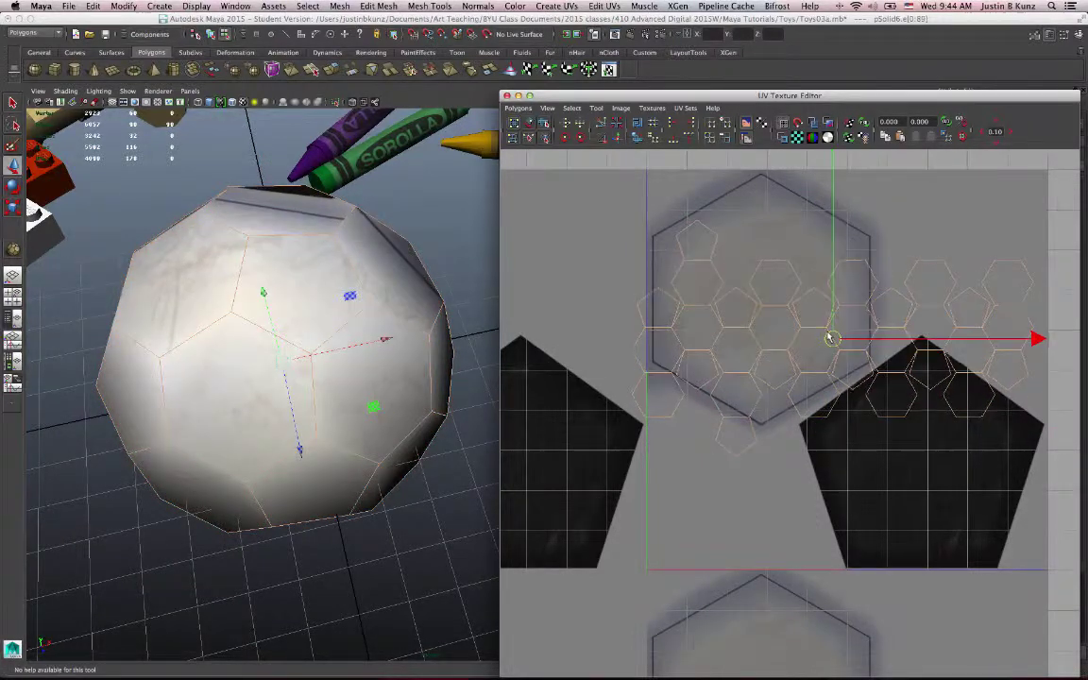
# Separate the UVs along all the ball's edges and move one hexagon face onto the hexagon image in the tile below
pyautogui.moveTo(827, 326); pyautogui.dragTo(797, 353)
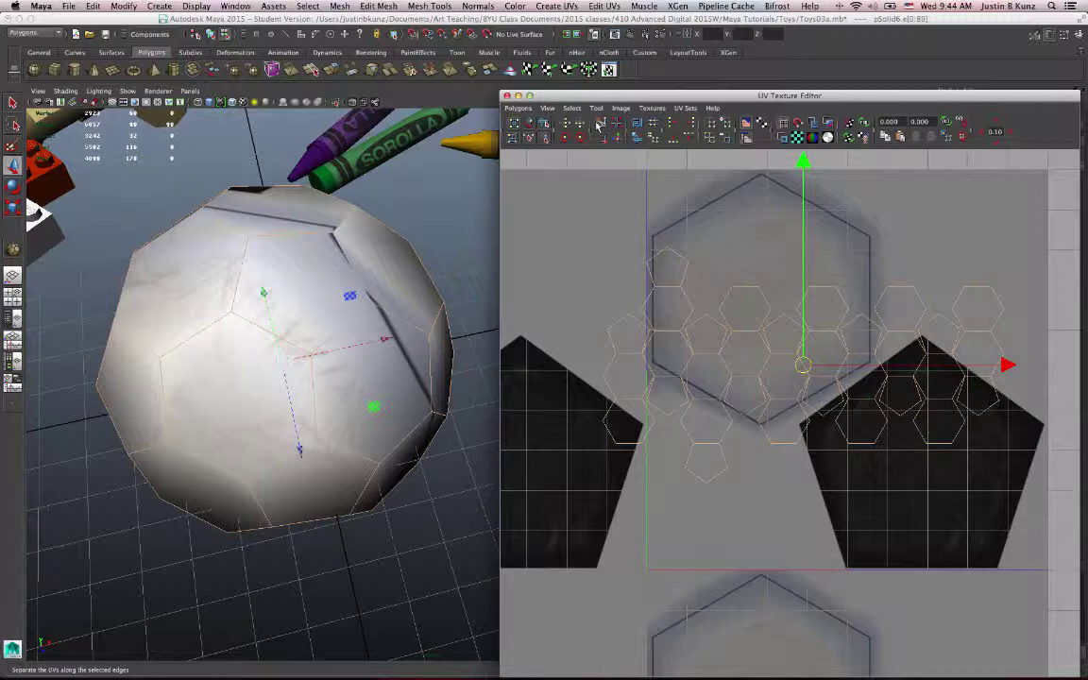
pyautogui.moveTo(987, 569); pyautogui.dragTo(987, 576, button='right')
pyautogui.click(791, 426)
pyautogui.moveTo(784, 421); pyautogui.dragTo(808, 500)
pyautogui.click(771, 616)
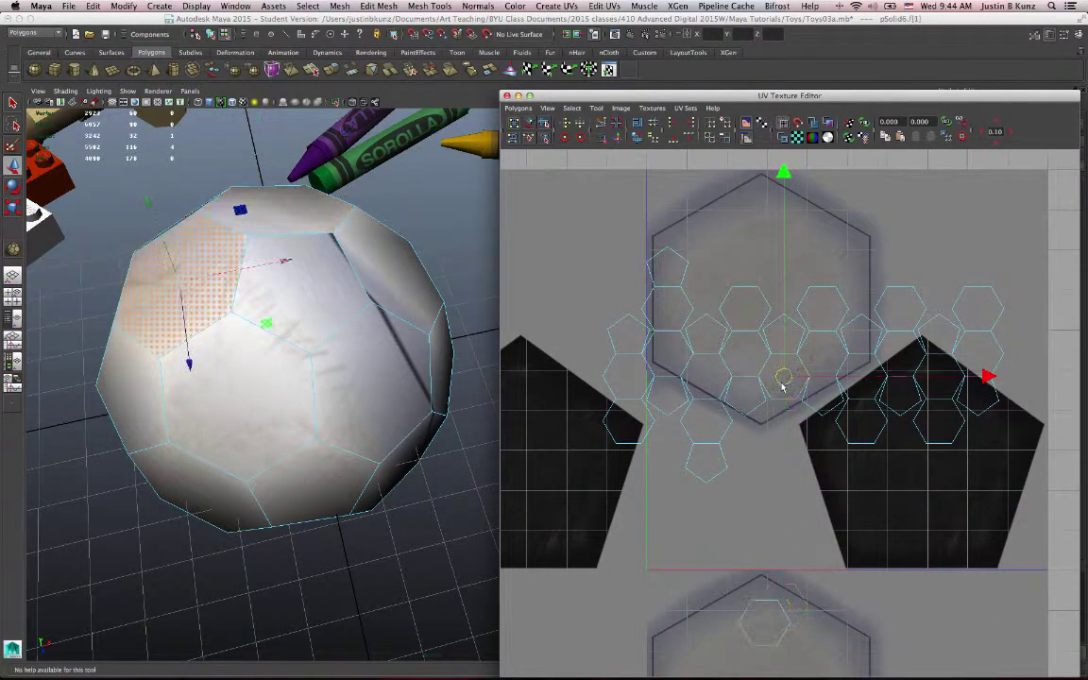
pyautogui.moveTo(769, 623); pyautogui.dragTo(763, 629)
# Stack three more hexagon UV faces from the middle of the layout onto the hexagon placed in the tile below
pyautogui.click(825, 359)
pyautogui.moveTo(826, 360); pyautogui.dragTo(769, 629)
pyautogui.click(745, 366)
pyautogui.click(743, 362)
pyautogui.click(785, 411)
pyautogui.click(745, 354)
pyautogui.moveTo(745, 354); pyautogui.dragTo(763, 618)
pyautogui.click(705, 376)
pyautogui.click(770, 622)
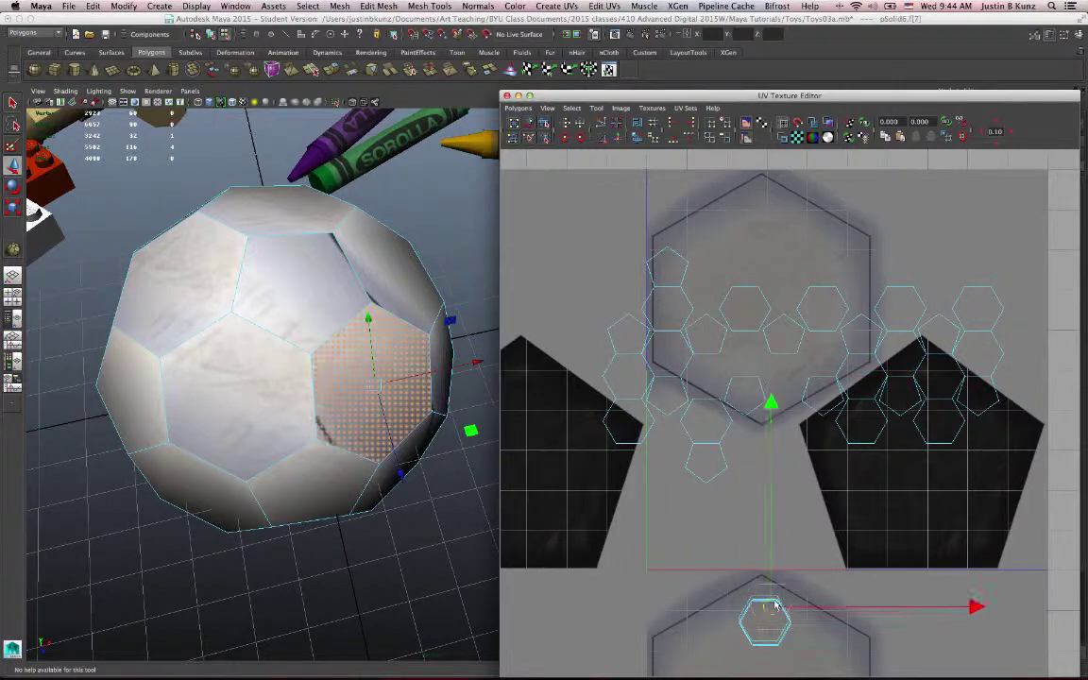
# Move the lowest hexagon together with its adjoining pentagon so the hexagon lies on the stack in the tile below
pyautogui.click(704, 433)
pyautogui.press('z')
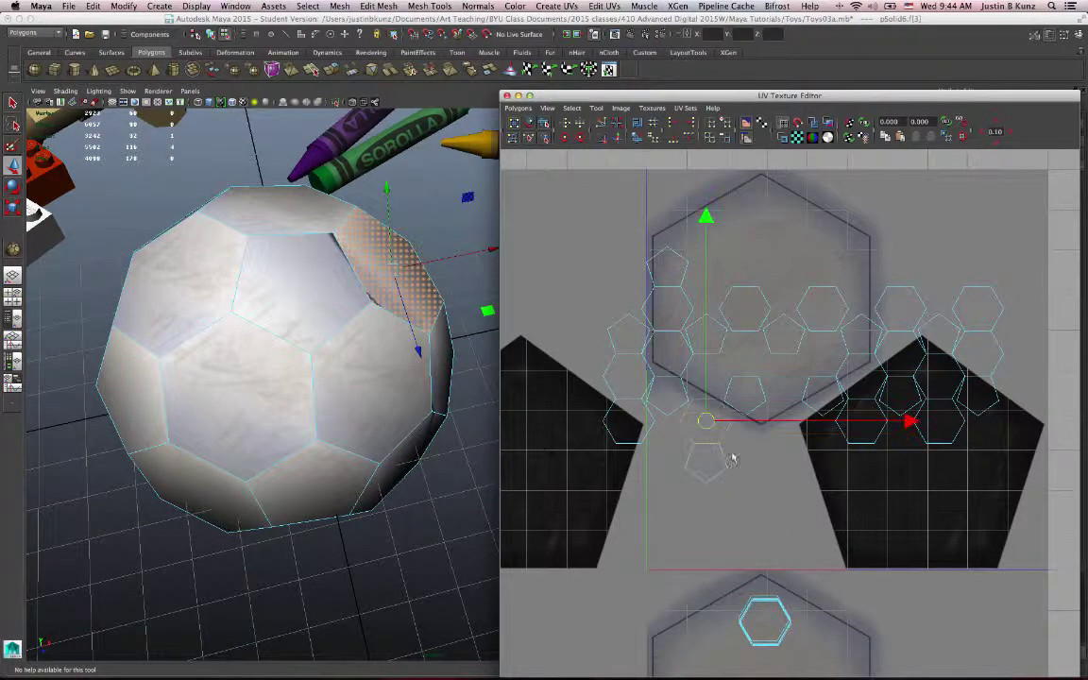
pyautogui.keyDown('shift'); pyautogui.click(702, 441); pyautogui.keyUp('shift')
pyautogui.moveTo(705, 437); pyautogui.dragTo(768, 642)
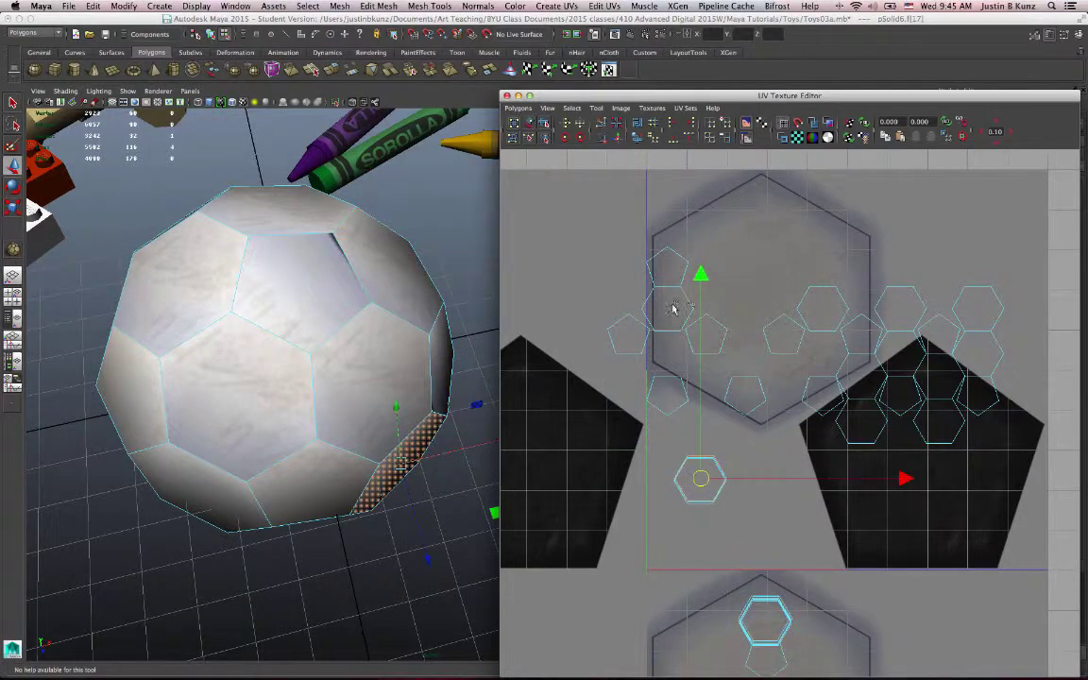
# Stack the hexagon beneath the topmost pentagon onto the second hexagon pile in the blank area beside the black pentagon image
pyautogui.click(673, 308)
pyautogui.moveTo(670, 310); pyautogui.dragTo(718, 472)
pyautogui.moveTo(717, 472); pyautogui.dragTo(700, 478)
# Move the remaining hexagons away from the pentagon UVs as a group and stack one of them onto the second pile
pyautogui.keyDown('shift'); pyautogui.click(861, 376); pyautogui.keyUp('shift')
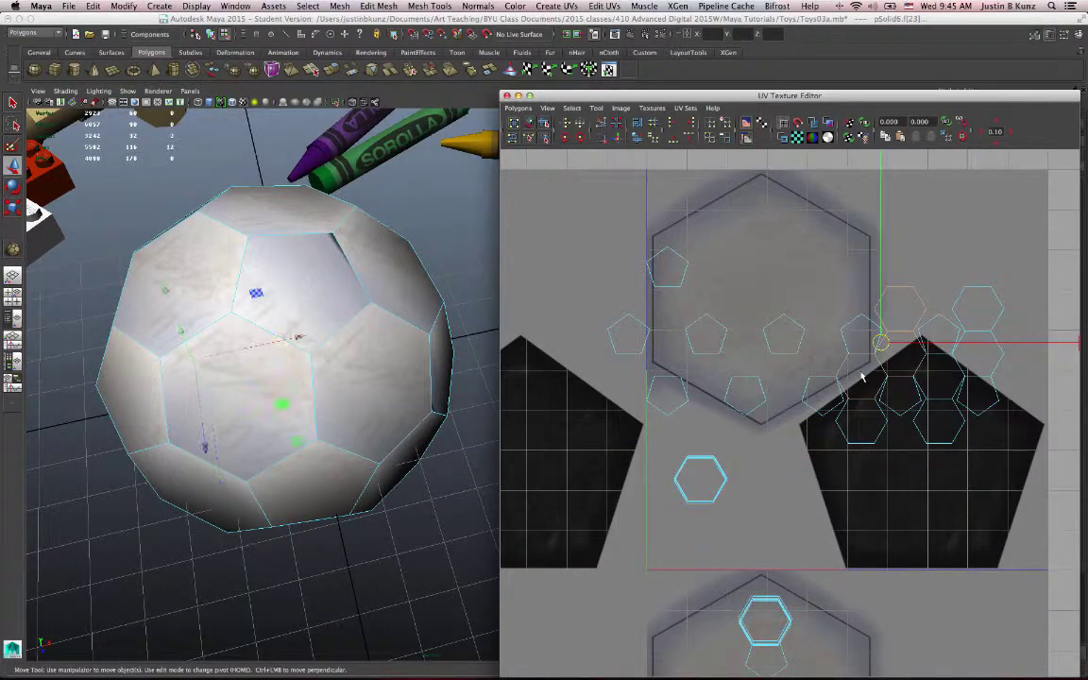
pyautogui.keyDown('shift'); pyautogui.click(863, 417); pyautogui.keyUp('shift')
pyautogui.keyDown('shift'); pyautogui.click(947, 384); pyautogui.keyUp('shift')
pyautogui.click(987, 347)
pyautogui.moveTo(919, 366); pyautogui.dragTo(891, 529)
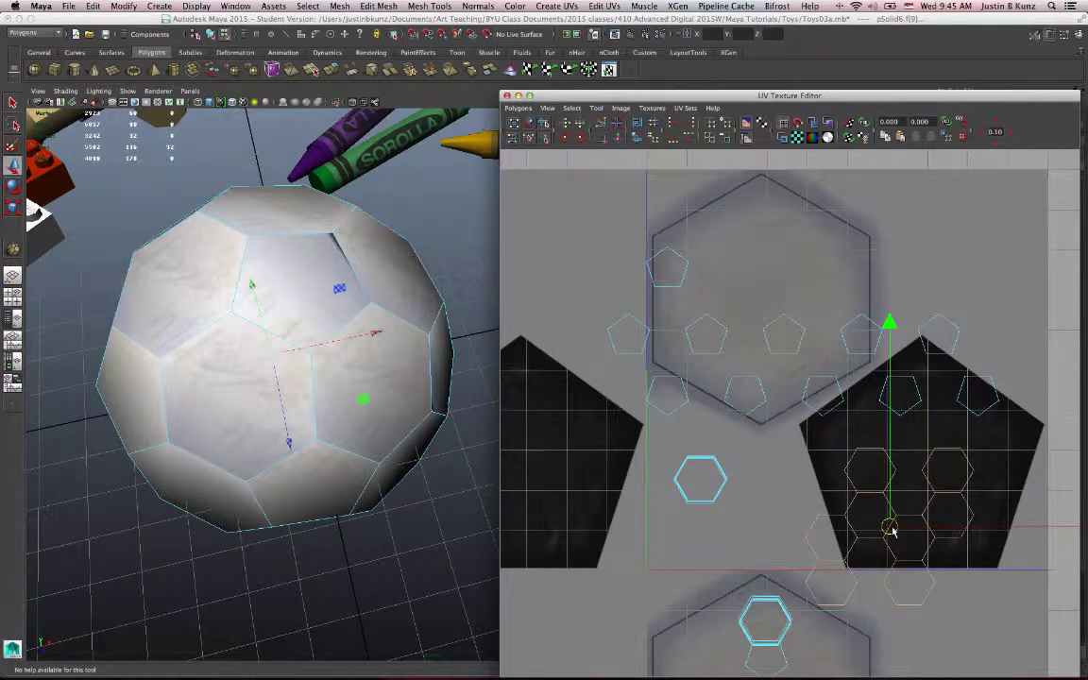
pyautogui.click(855, 483)
pyautogui.moveTo(869, 474); pyautogui.dragTo(670, 280)
pyautogui.click(701, 480)
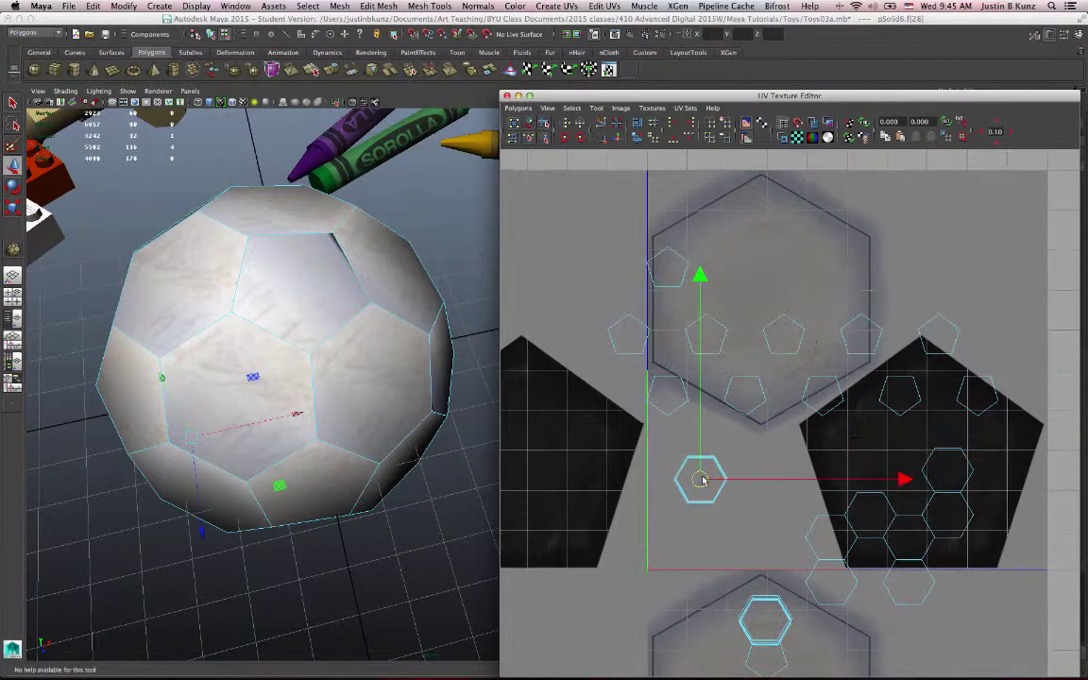
# Move one of the remaining hexagon UV faces onto the hexagon image in the neighbouring texture tile
pyautogui.click(949, 471)
pyautogui.moveTo(950, 471); pyautogui.dragTo(793, 476)
pyautogui.keyDown('alt'); pyautogui.moveTo(752, 512); pyautogui.dragTo(858, 489, button='middle'); pyautogui.keyUp('alt')
pyautogui.moveTo(900, 453); pyautogui.dragTo(607, 354)
pyautogui.keyDown('alt'); pyautogui.moveTo(594, 353); pyautogui.dragTo(770, 430, button='middle'); pyautogui.keyUp('alt')
pyautogui.moveTo(770, 431); pyautogui.dragTo(651, 357)
# Rotate the isolated hexagon UV face point-up and scale and position it to match the outline of the hexagon image
pyautogui.press('e')
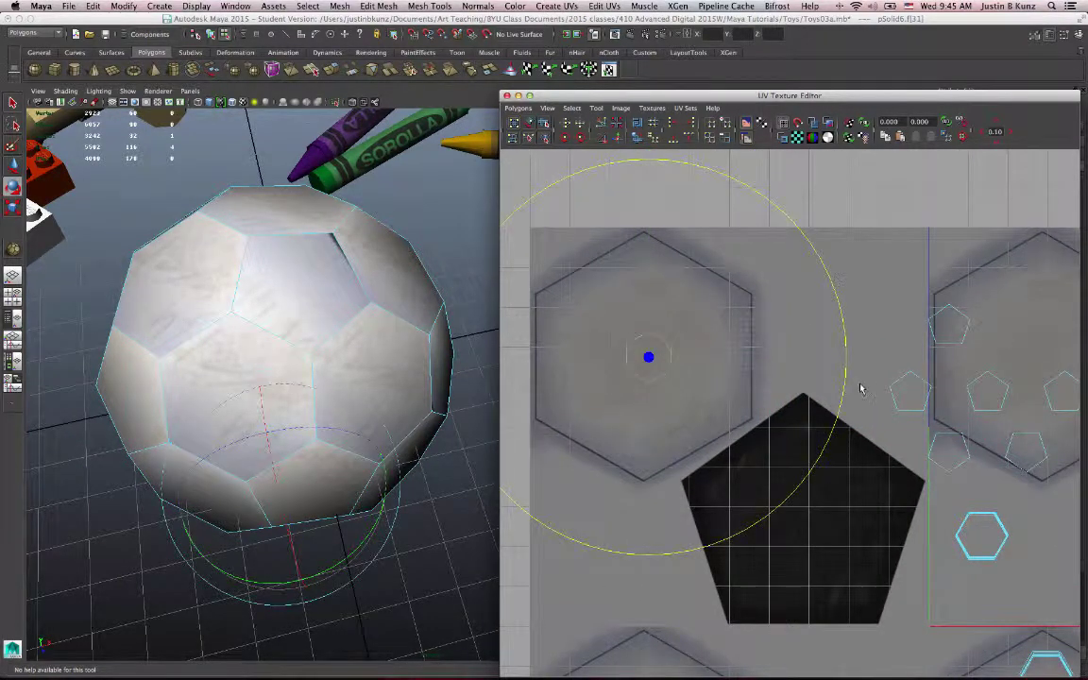
pyautogui.press('w')
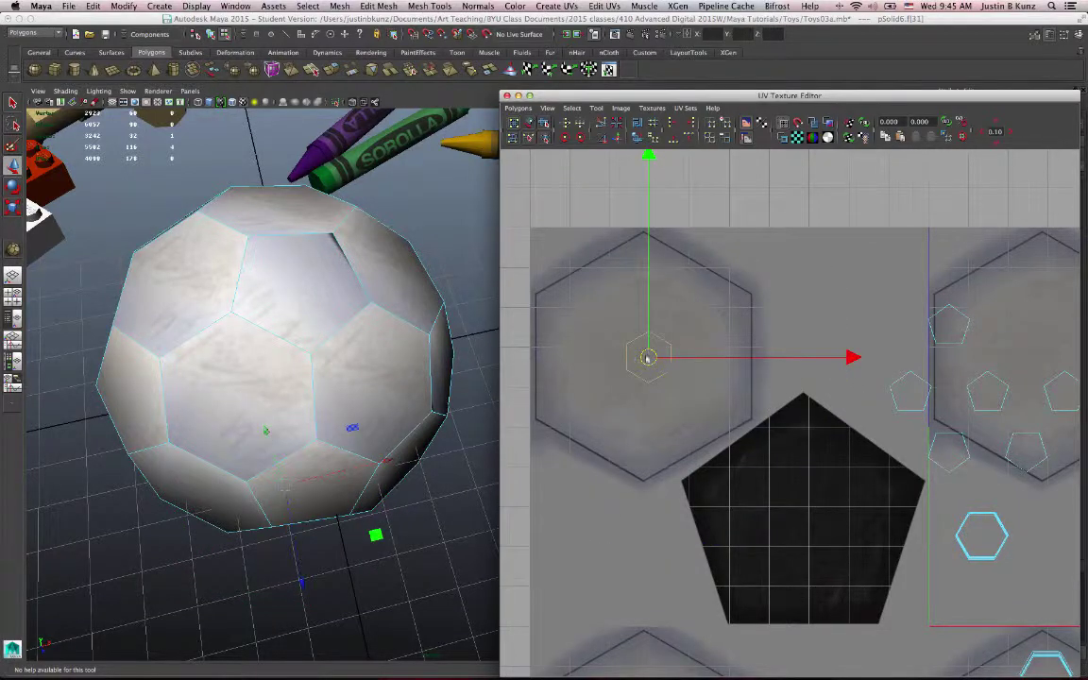
pyautogui.press('r')
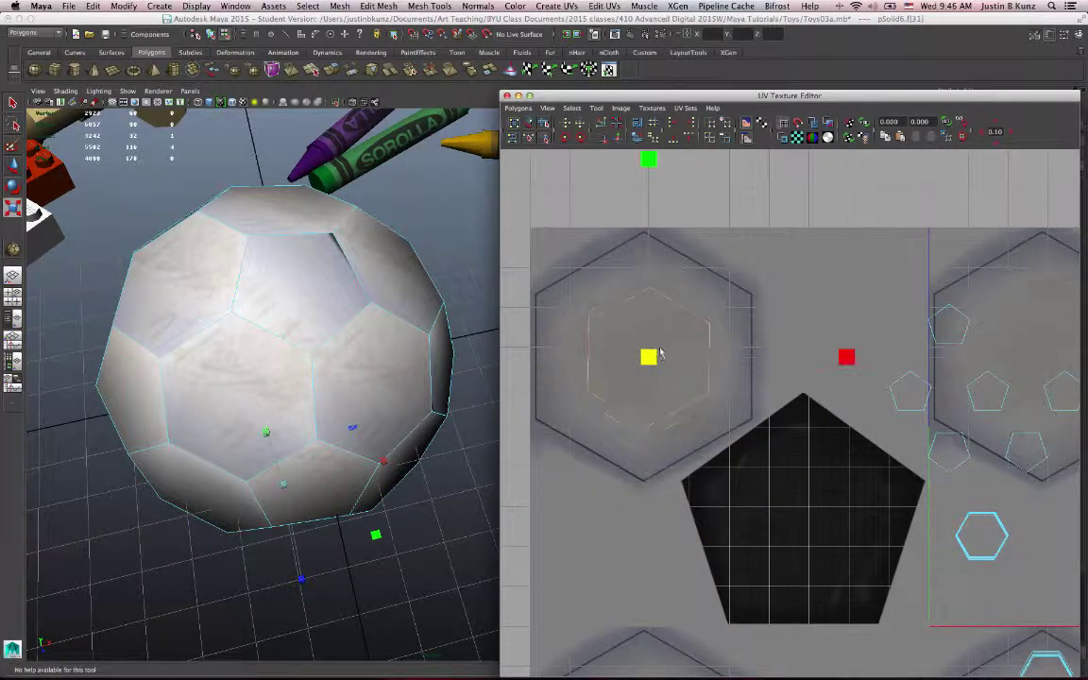
pyautogui.press('w')
pyautogui.press('e')
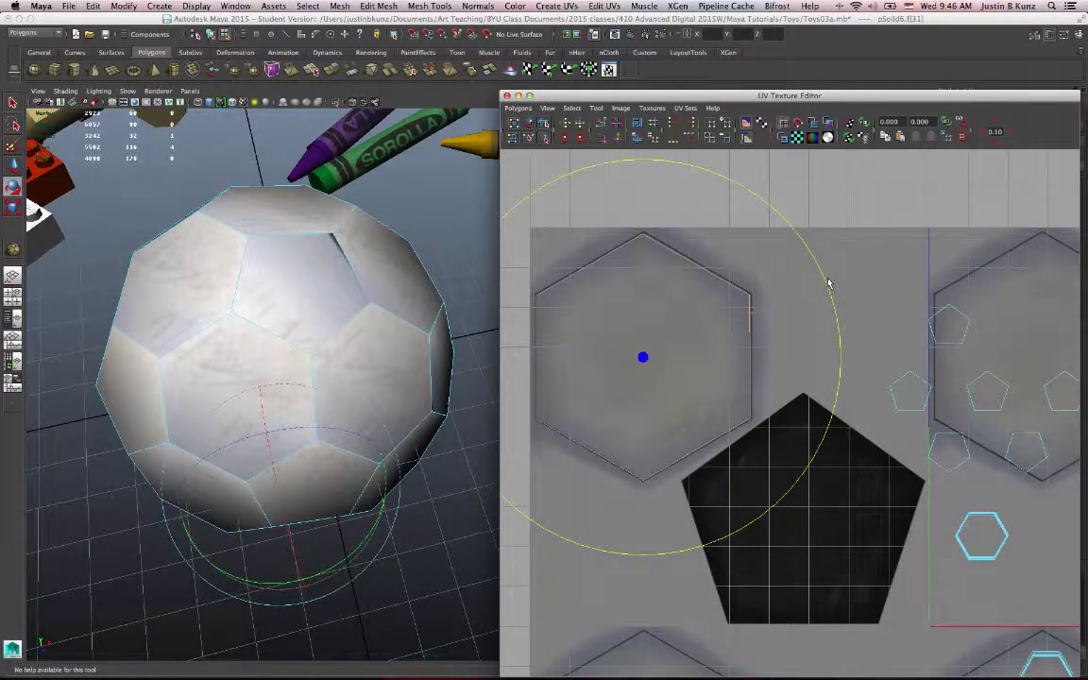
pyautogui.press('w')
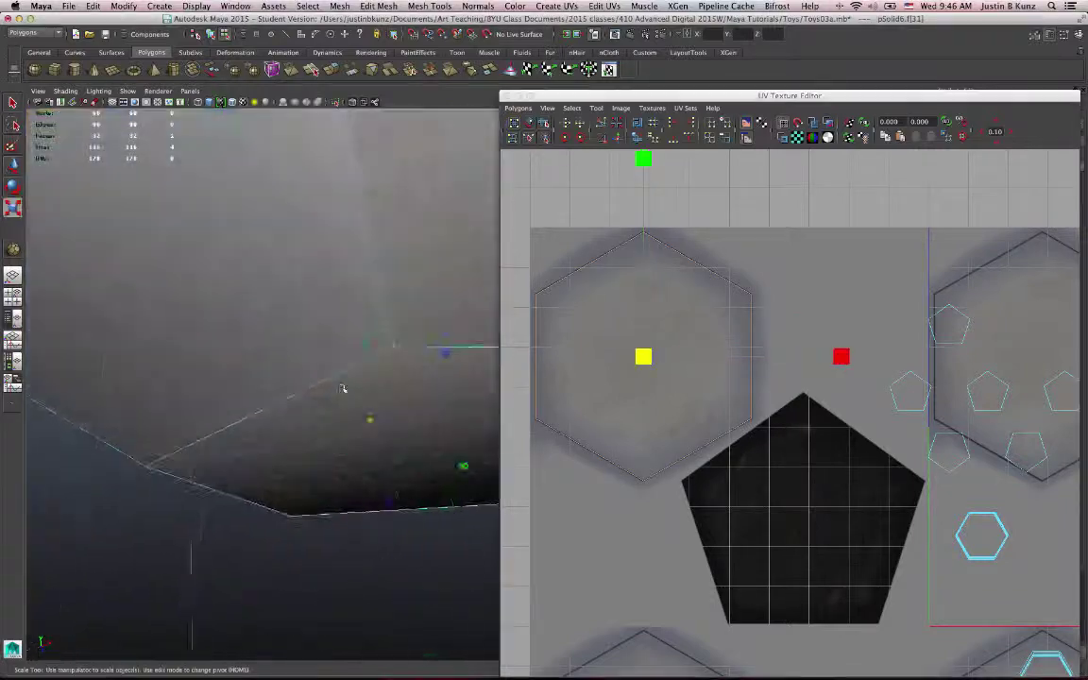
# Inspect the fitted hexagon face on the ball and copy its UVs to the clipboard
pyautogui.keyDown('alt'); pyautogui.moveTo(343, 386); pyautogui.dragTo(327, 472); pyautogui.keyUp('alt')
pyautogui.keyDown('alt'); pyautogui.moveTo(541, 371); pyautogui.dragTo(605, 373, button='right'); pyautogui.keyUp('alt')
pyautogui.keyDown('alt'); pyautogui.moveTo(283, 396); pyautogui.dragTo(236, 400, button='right'); pyautogui.keyUp('alt')
pyautogui.keyDown('alt'); pyautogui.moveTo(347, 352); pyautogui.dragTo(288, 326); pyautogui.keyUp('alt')
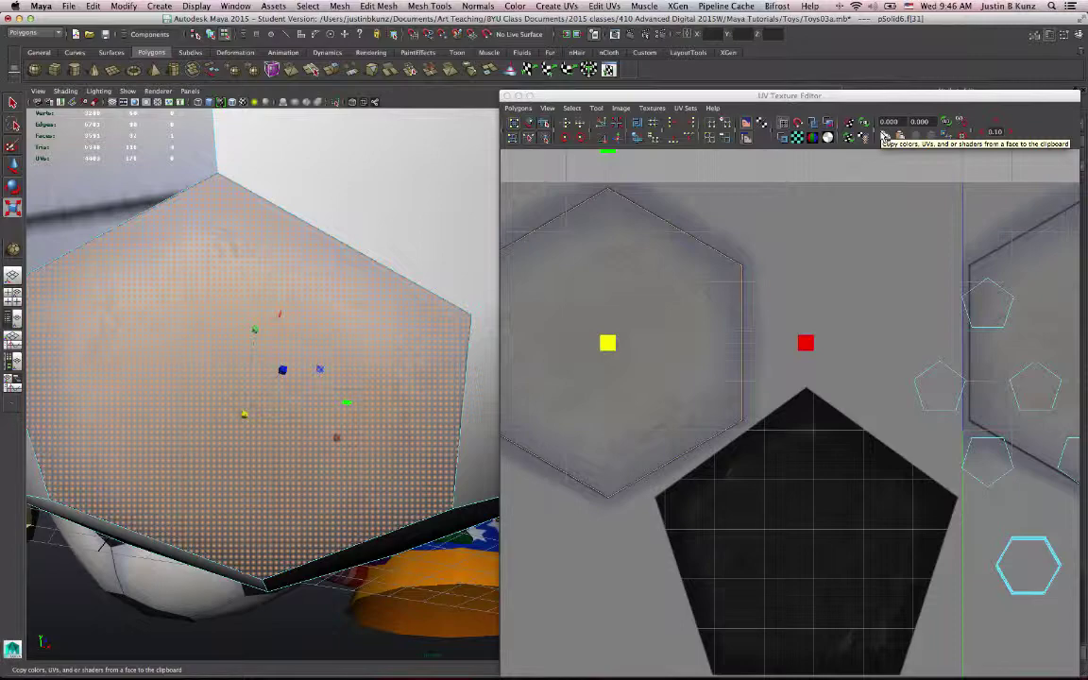
pyautogui.keyDown('alt'); pyautogui.moveTo(855, 289); pyautogui.dragTo(408, 366, button='right'); pyautogui.keyUp('alt')
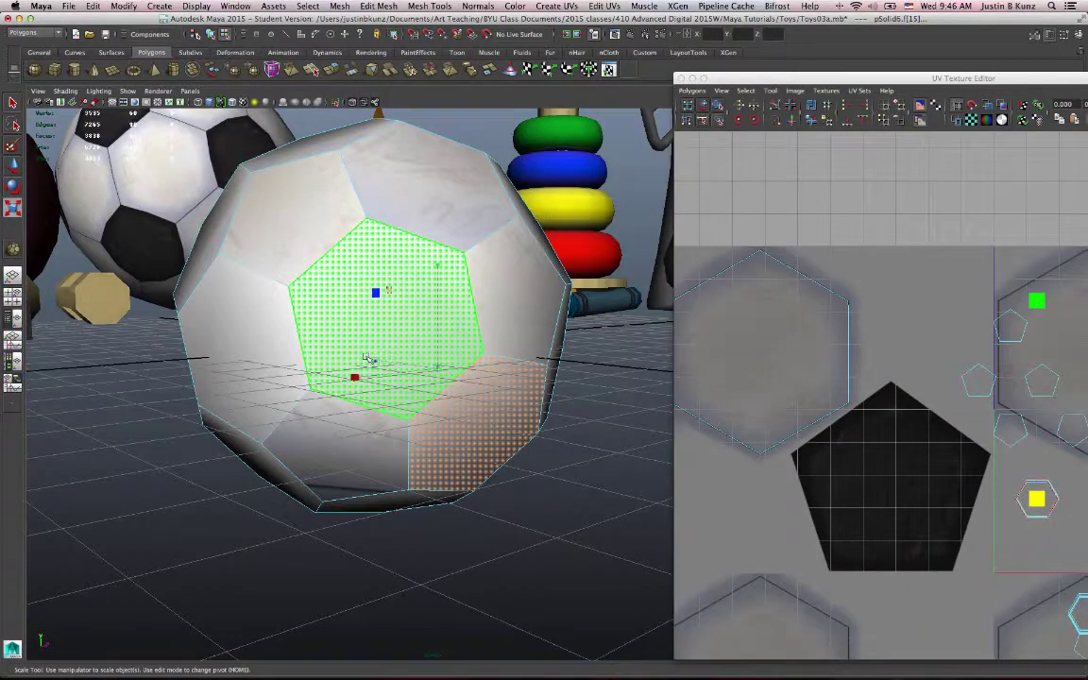
# Select several neighbouring hexagon faces on the soccer ball, leaving out the pentagons
pyautogui.rightClick(369, 359)
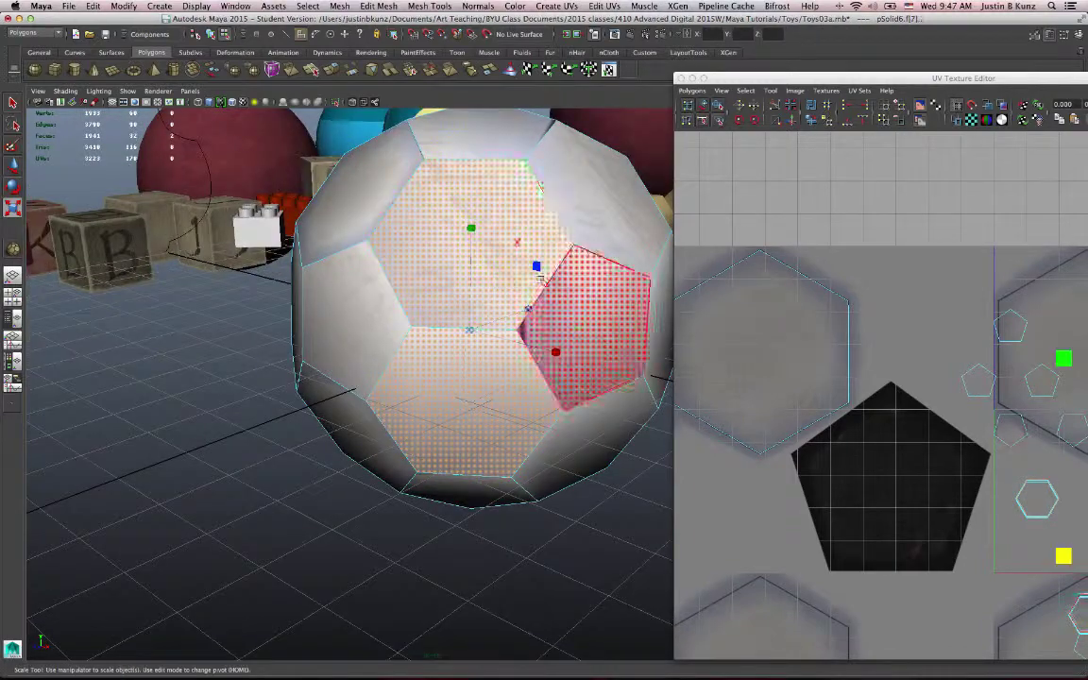
pyautogui.keyDown('shift'); pyautogui.click(595, 230); pyautogui.keyUp('shift')
pyautogui.keyDown('alt'); pyautogui.moveTo(595, 236); pyautogui.dragTo(500, 274); pyautogui.keyUp('alt')
pyautogui.keyDown('shift'); pyautogui.click(591, 350); pyautogui.keyUp('shift')
pyautogui.keyDown('shift'); pyautogui.click(539, 473); pyautogui.keyUp('shift')
pyautogui.keyDown('alt'); pyautogui.moveTo(539, 474); pyautogui.dragTo(507, 443); pyautogui.keyUp('alt')
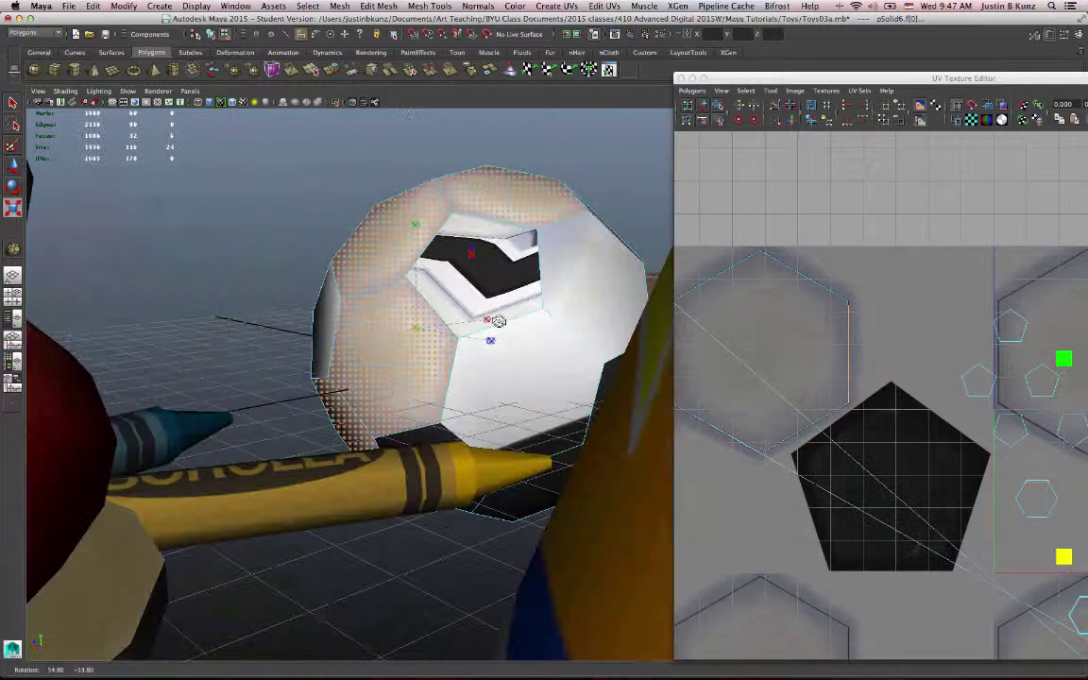
# Add further hexagon faces around the ball to the selection and paste the copied hexagon UVs onto them
pyautogui.keyDown('alt'); pyautogui.moveTo(498, 321); pyautogui.dragTo(591, 481); pyautogui.keyUp('alt')
pyautogui.keyDown('shift'); pyautogui.click(354, 398); pyautogui.keyUp('shift')
pyautogui.keyDown('shift'); pyautogui.click(467, 411); pyautogui.keyUp('shift')
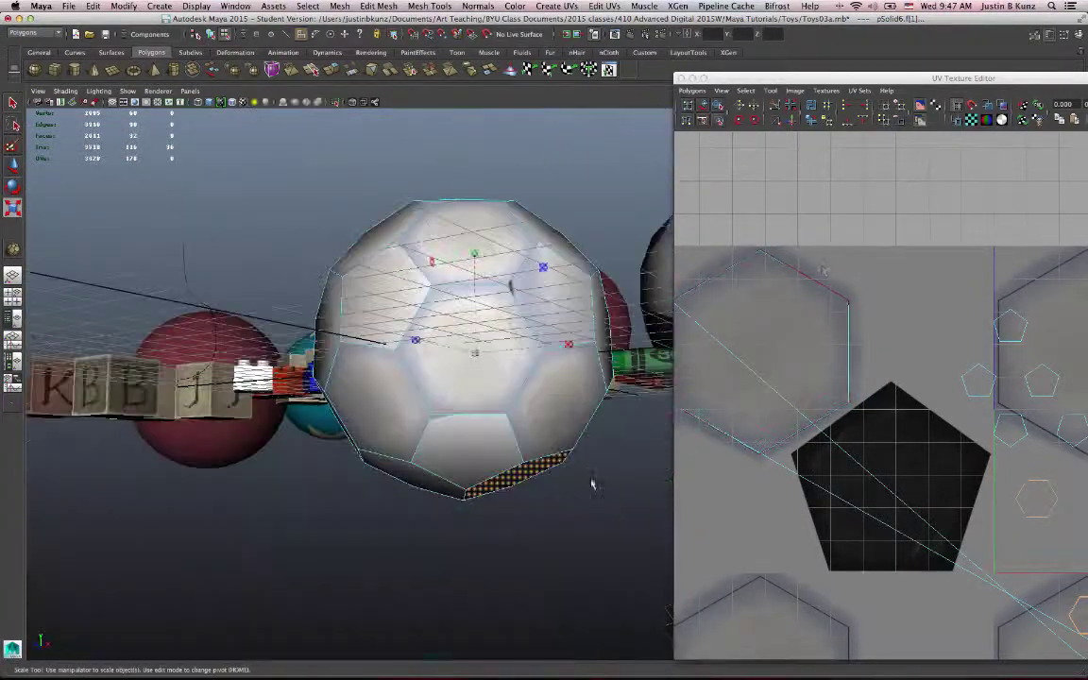
pyautogui.click(1076, 121)
pyautogui.keyDown('alt'); pyautogui.moveTo(588, 338); pyautogui.dragTo(491, 393); pyautogui.keyUp('alt')
pyautogui.keyDown('alt'); pyautogui.moveTo(492, 393); pyautogui.dragTo(448, 395); pyautogui.keyUp('alt')
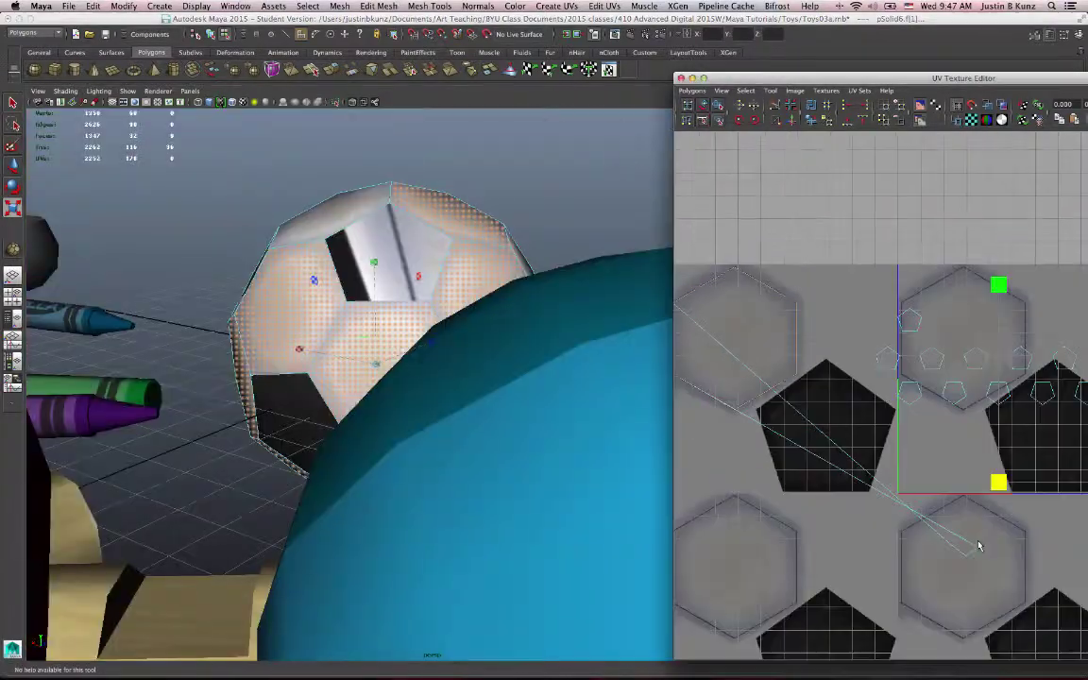
pyautogui.keyDown('alt'); pyautogui.moveTo(988, 534); pyautogui.dragTo(1016, 544, button='middle'); pyautogui.keyUp('alt')
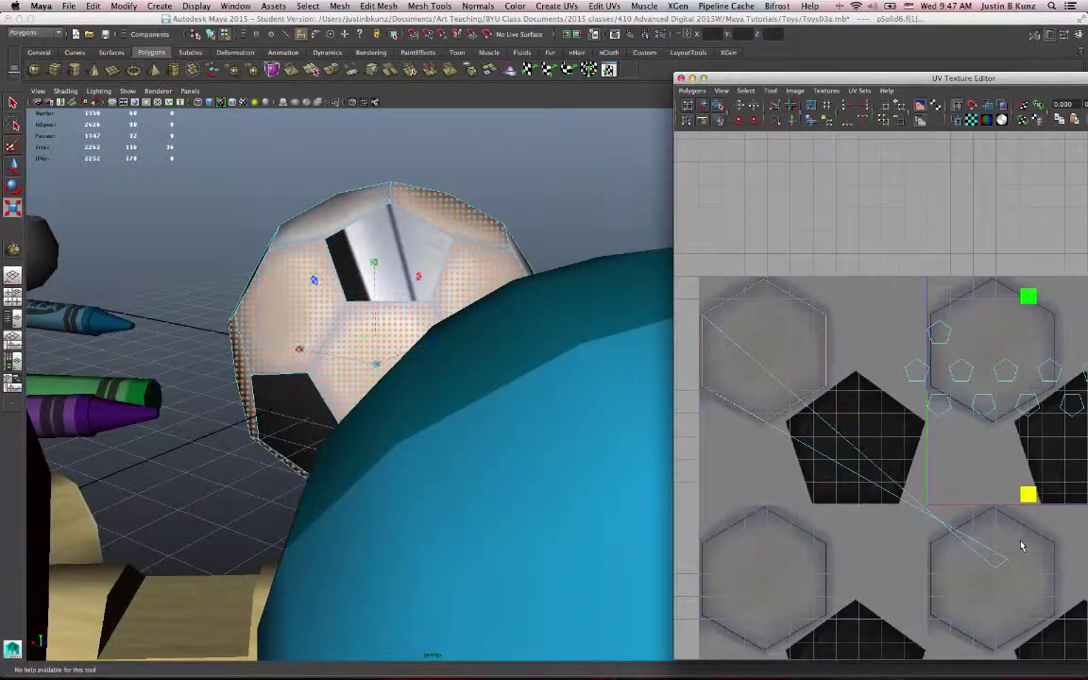
# Select the stray UVs that stretch away from the hexagon layout and activate the Move tool
pyautogui.moveTo(1003, 558); pyautogui.dragTo(1058, 553, button='right')
pyautogui.moveTo(1029, 542); pyautogui.dragTo(753, 514)
pyautogui.press('w')
# Move one pentagon UV face onto the black pentagon image and scale and position it to match the outline
pyautogui.moveTo(863, 357); pyautogui.dragTo(863, 383, button='right')
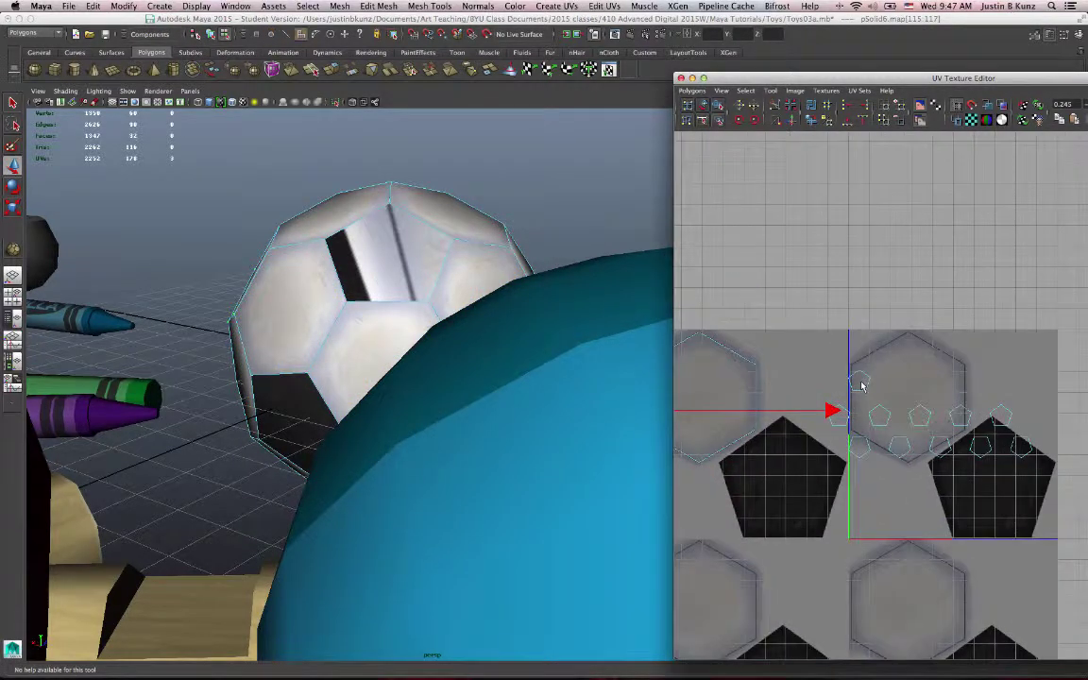
pyautogui.click(862, 382)
pyautogui.moveTo(861, 381); pyautogui.dragTo(802, 492)
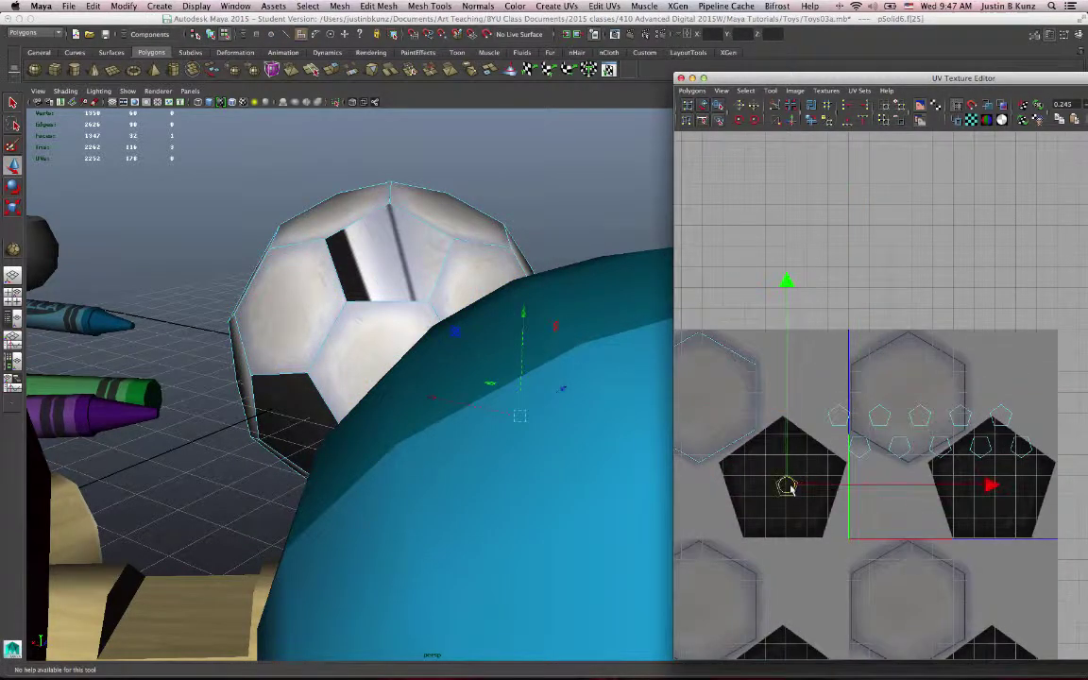
pyautogui.press('r')
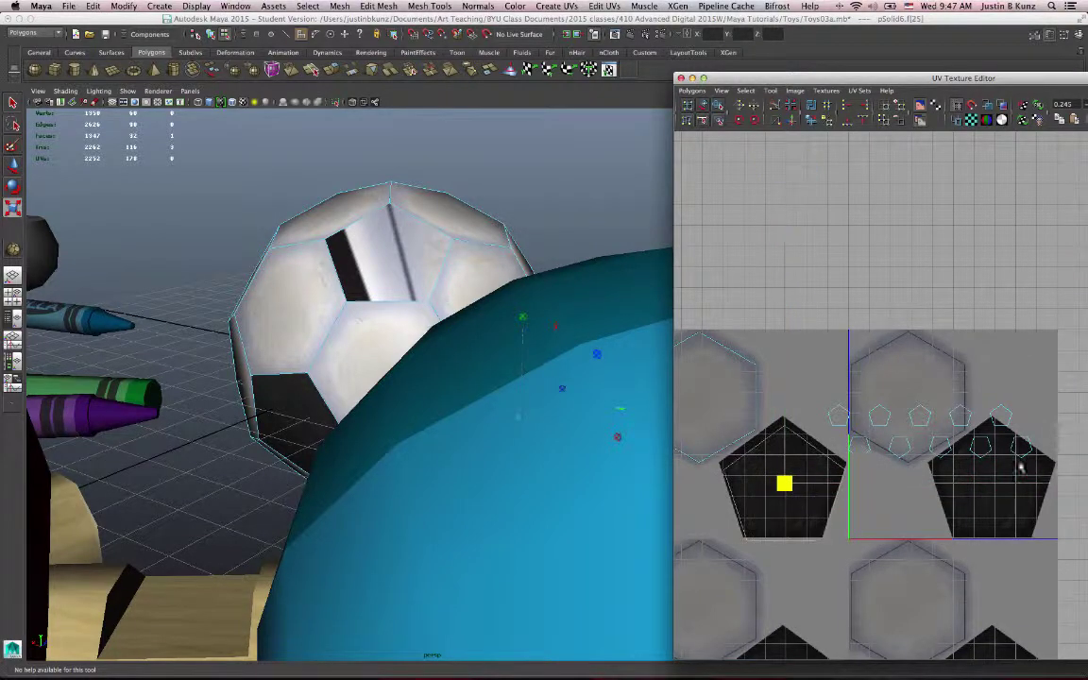
pyautogui.press('w')
pyautogui.press('r')
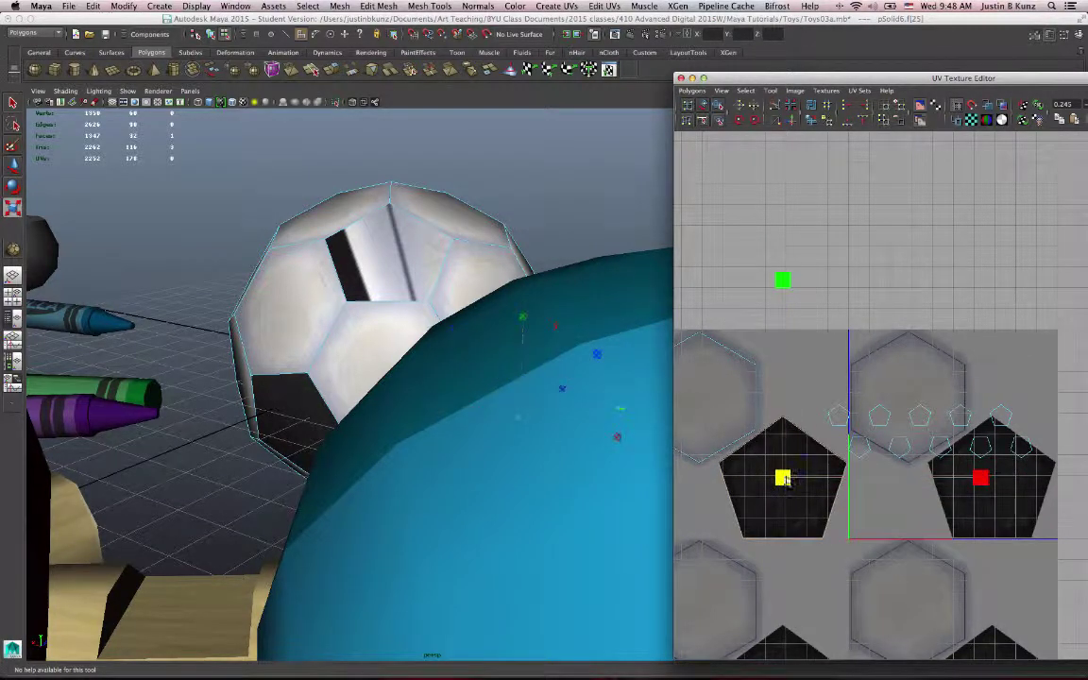
pyautogui.press('w')
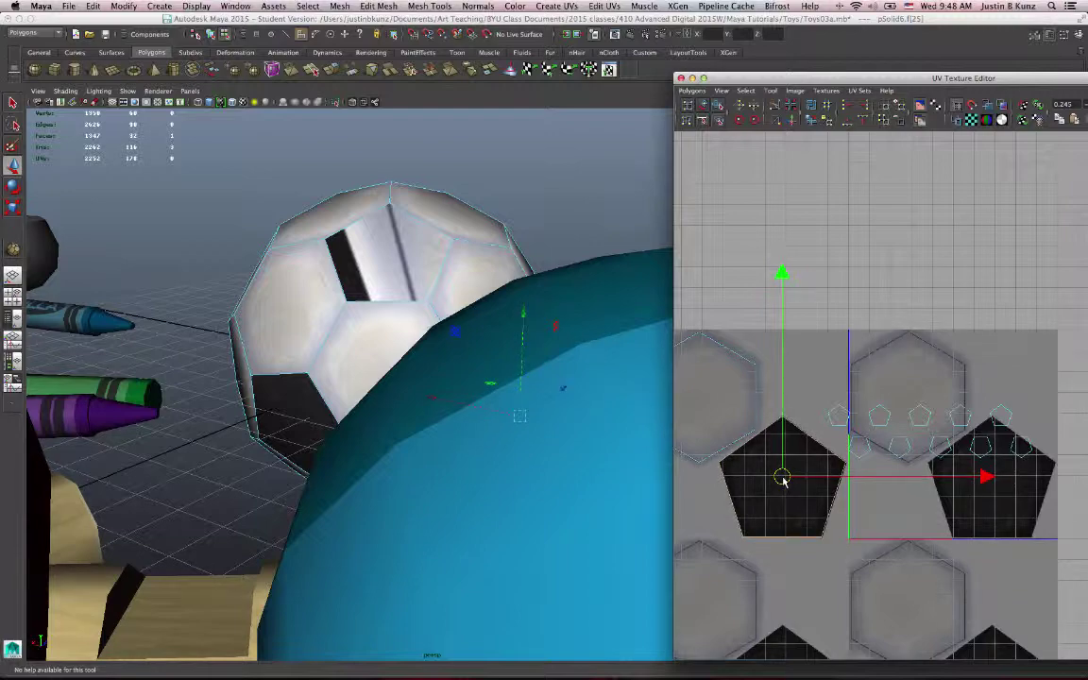
# Select the pentagon faces around the soccer ball and paste the fitted pentagon UVs onto them
pyautogui.keyDown('alt'); pyautogui.moveTo(347, 323); pyautogui.dragTo(416, 406); pyautogui.keyUp('alt')
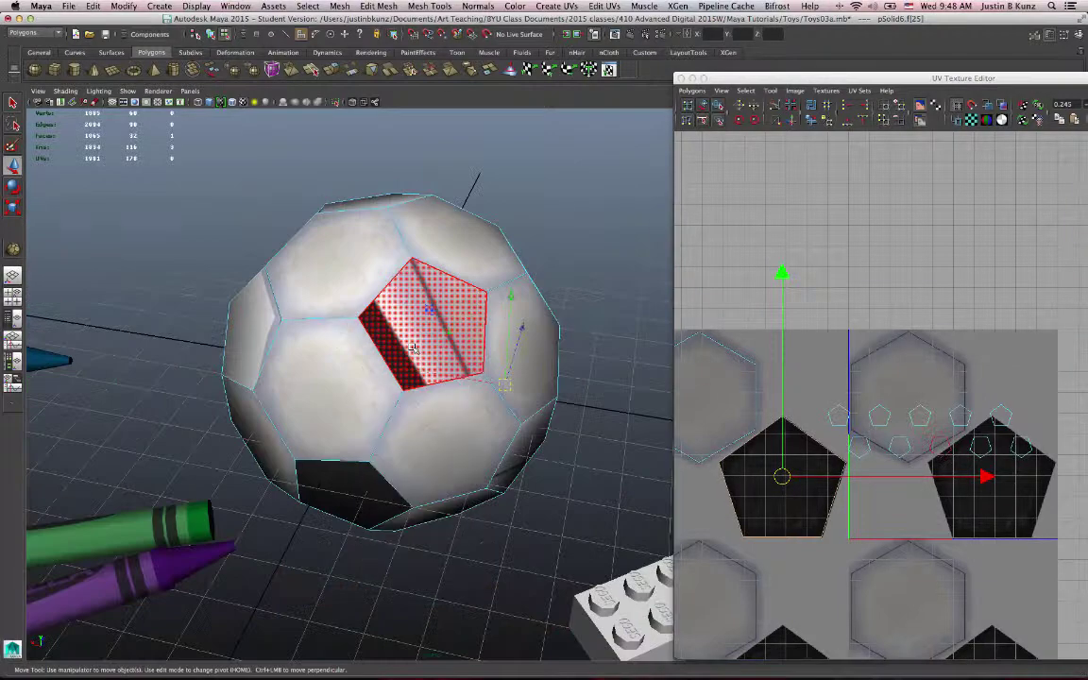
pyautogui.click(432, 326)
pyautogui.keyDown('shift'); pyautogui.click(258, 338); pyautogui.keyUp('shift')
pyautogui.keyDown('alt'); pyautogui.moveTo(274, 331); pyautogui.dragTo(215, 397); pyautogui.keyUp('alt')
pyautogui.keyDown('shift'); pyautogui.click(401, 214); pyautogui.keyUp('shift')
pyautogui.keyDown('alt'); pyautogui.moveTo(488, 389); pyautogui.dragTo(520, 341); pyautogui.keyUp('alt')
pyautogui.keyDown('shift'); pyautogui.click(461, 381); pyautogui.keyUp('shift')
pyautogui.keyDown('shift'); pyautogui.click(547, 433); pyautogui.keyUp('shift')
pyautogui.keyDown('alt'); pyautogui.moveTo(565, 433); pyautogui.dragTo(532, 382); pyautogui.keyUp('alt')
# Delete one hexagon face from the ball, select an edge of the opening and close it with Fill Hole
pyautogui.click(534, 376)
pyautogui.press('Delete')
pyautogui.moveTo(525, 304); pyautogui.dragTo(525, 278, button='right')
pyautogui.moveTo(524, 278); pyautogui.dragTo(521, 274, button='right')
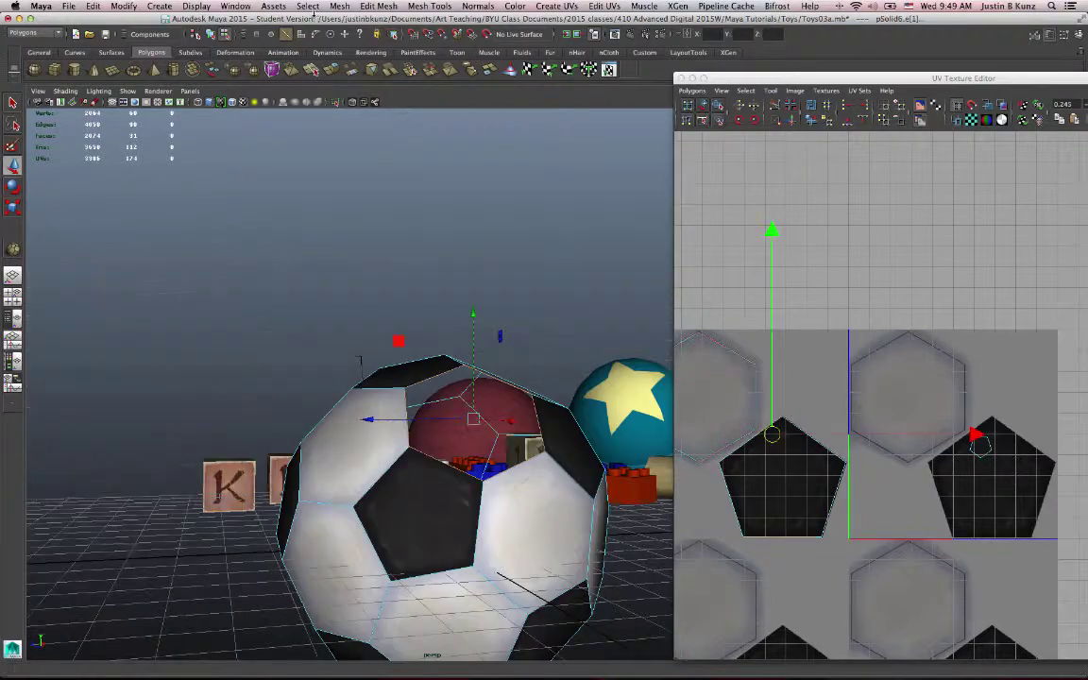
pyautogui.click(337, 7)
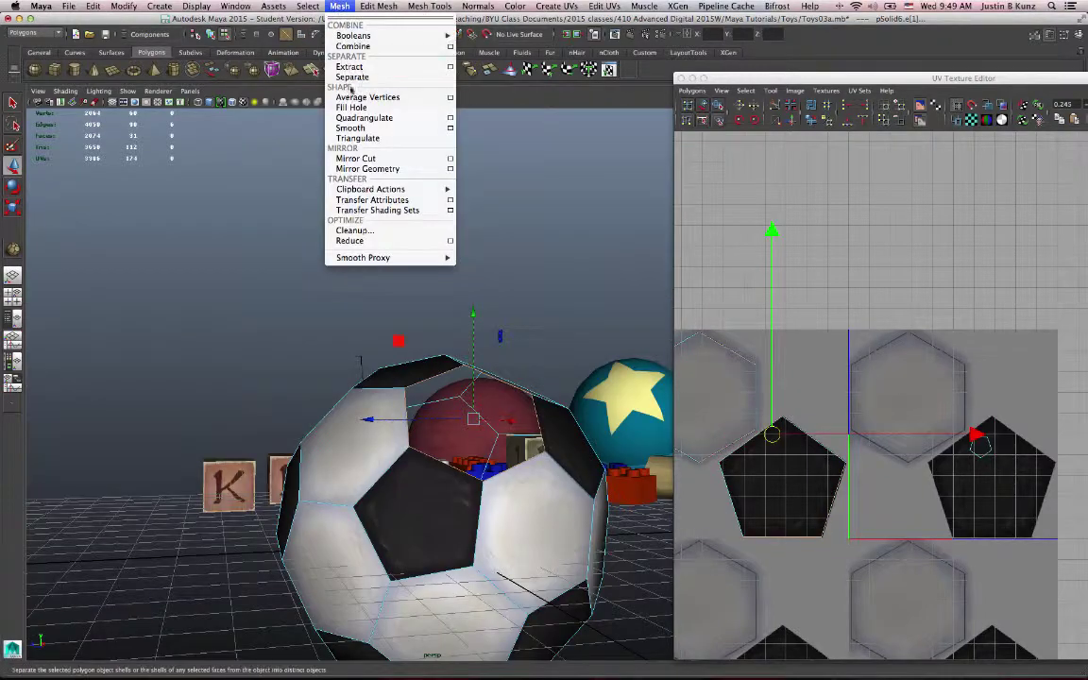
pyautogui.click(352, 107)
# Copy the UVs of a finished hexagon face and paste them onto the newly filled hexagon
pyautogui.keyDown('alt'); pyautogui.moveTo(609, 437); pyautogui.dragTo(576, 456); pyautogui.keyUp('alt')
pyautogui.keyDown('alt'); pyautogui.moveTo(575, 455); pyautogui.dragTo(609, 454, button='right'); pyautogui.keyUp('alt')
pyautogui.keyDown('alt'); pyautogui.moveTo(610, 453); pyautogui.dragTo(481, 455); pyautogui.keyUp('alt')
pyautogui.moveTo(458, 453); pyautogui.dragTo(451, 484, button='right')
pyautogui.click(451, 482)
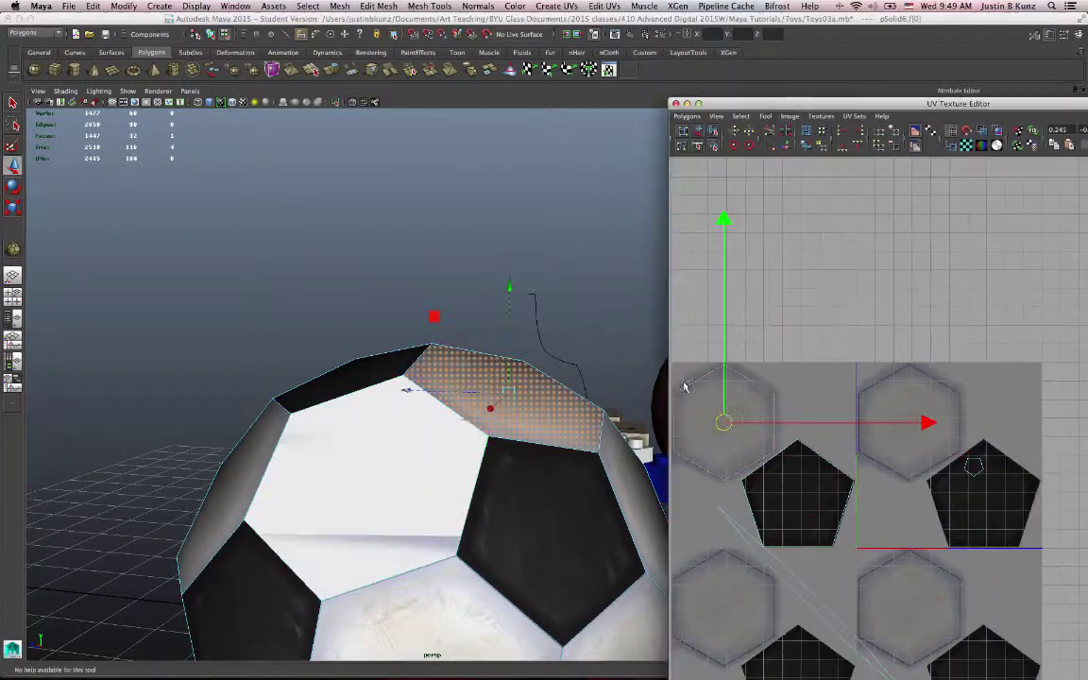
pyautogui.click(451, 454)
pyautogui.click(1070, 145)
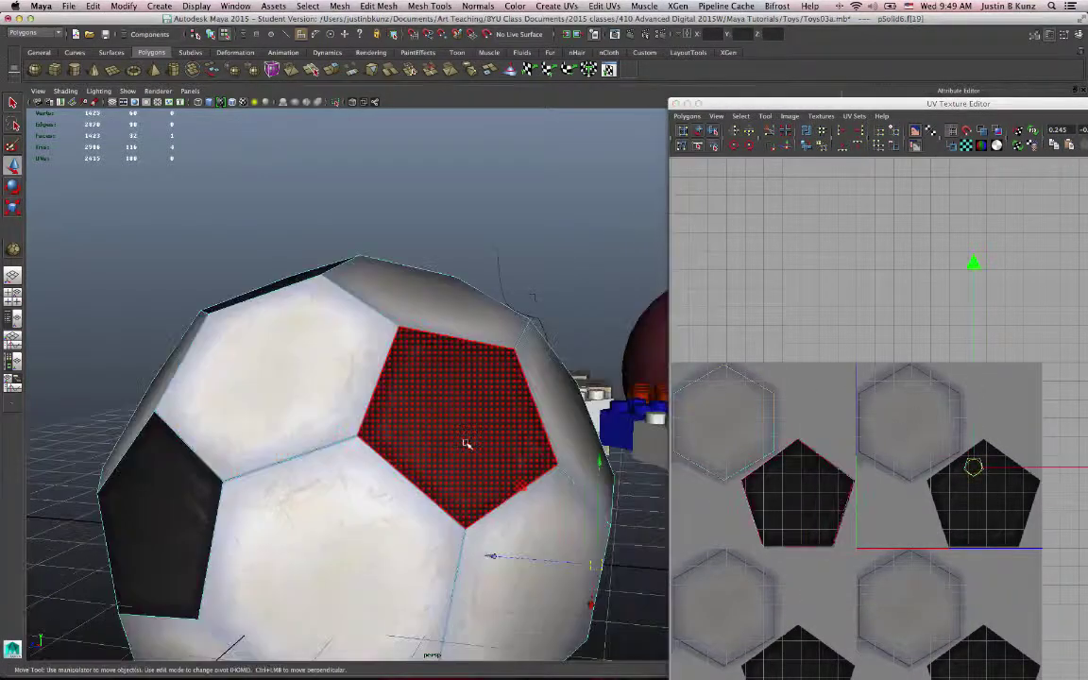
# Copy the UVs of a finished pentagon face and paste them onto the remaining unscaled pentagon
pyautogui.keyDown('alt'); pyautogui.moveTo(467, 444); pyautogui.dragTo(455, 451, button='right'); pyautogui.keyUp('alt')
pyautogui.press('f')
pyautogui.keyDown('alt'); pyautogui.moveTo(447, 476); pyautogui.dragTo(582, 441); pyautogui.keyUp('alt')
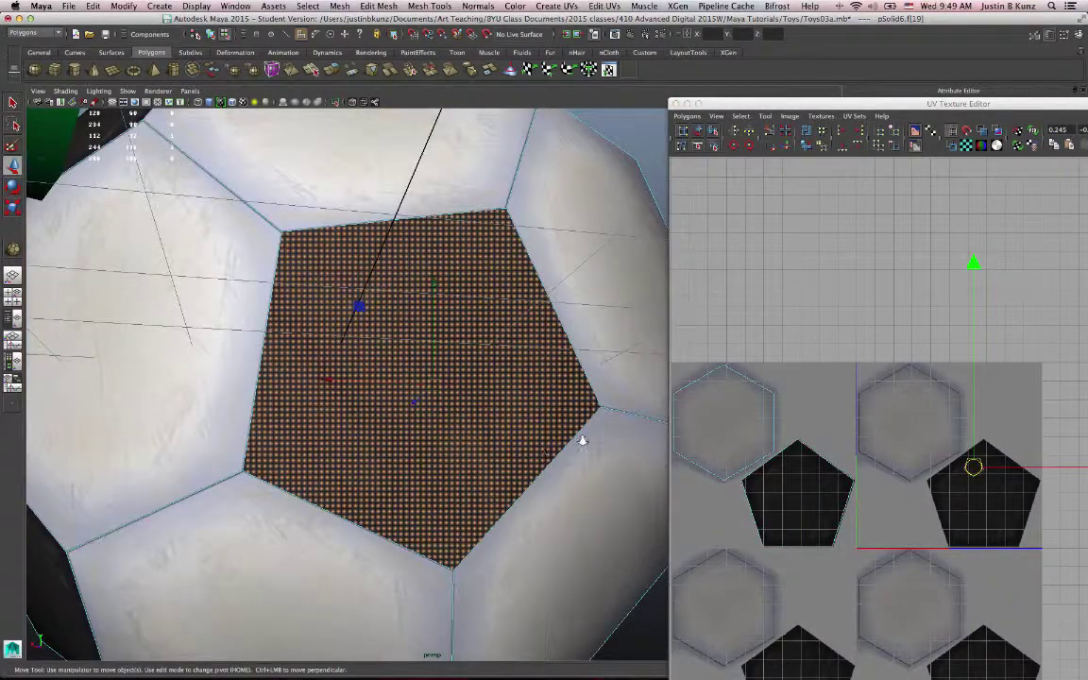
pyautogui.keyDown('alt'); pyautogui.moveTo(582, 440); pyautogui.dragTo(712, 319, button='right'); pyautogui.keyUp('alt')
pyautogui.click(741, 401)
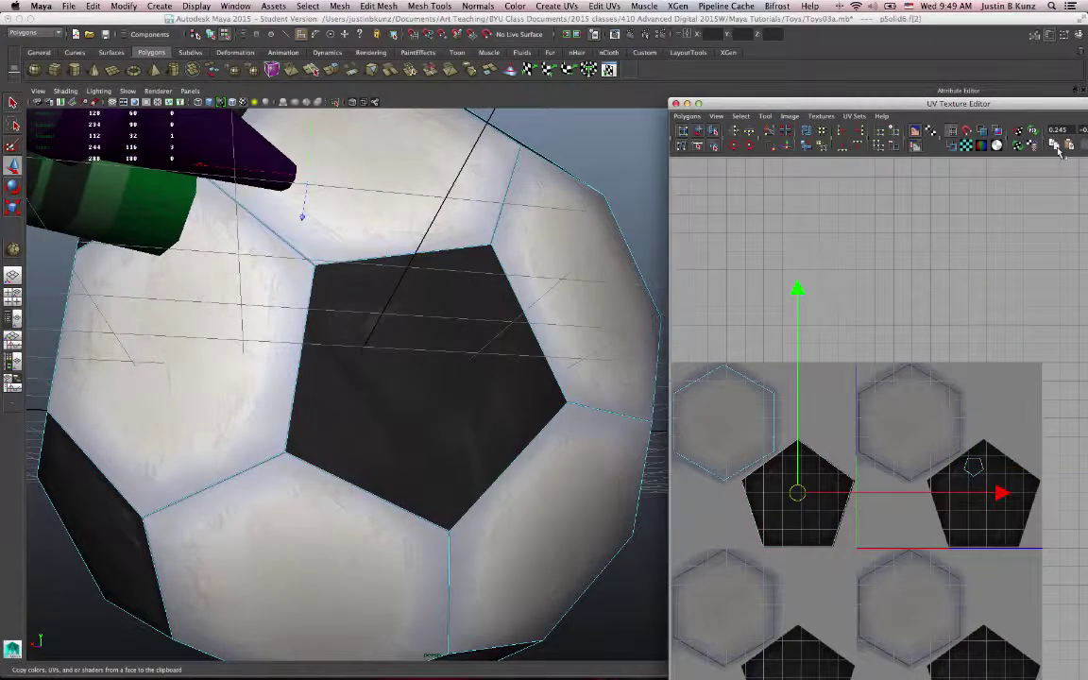
pyautogui.click(974, 465)
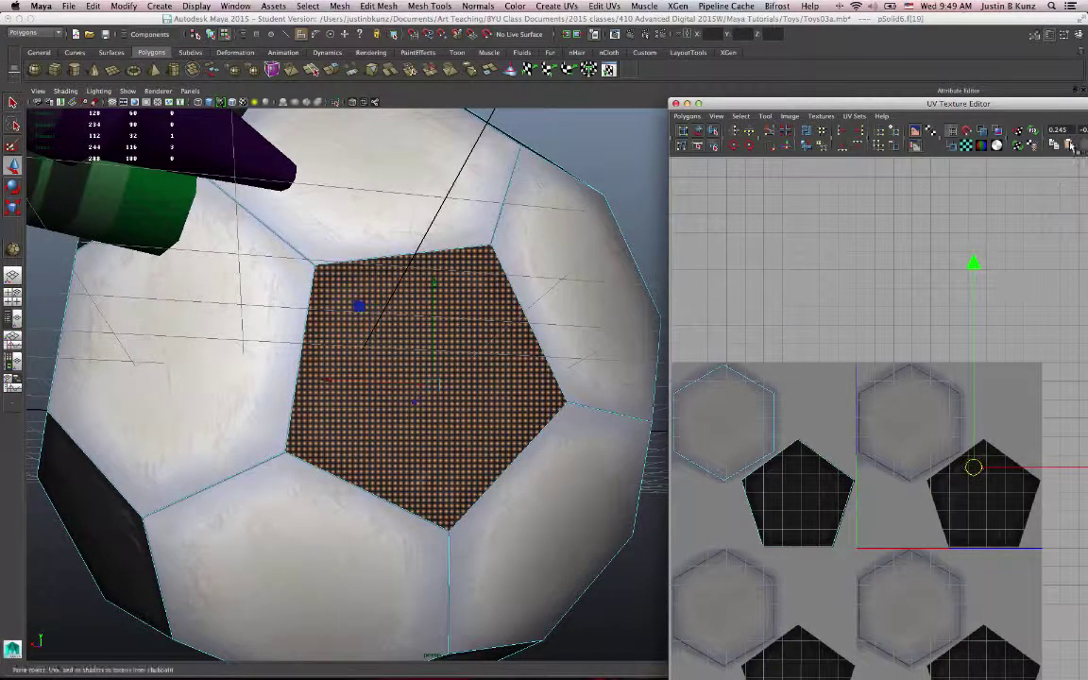
pyautogui.keyDown('alt'); pyautogui.moveTo(992, 357); pyautogui.dragTo(949, 357, button='right'); pyautogui.keyUp('alt')
# Return to object selection, deselect the soccer ball and close the UV Texture Editor
pyautogui.moveTo(383, 328); pyautogui.dragTo(427, 312, button='right')
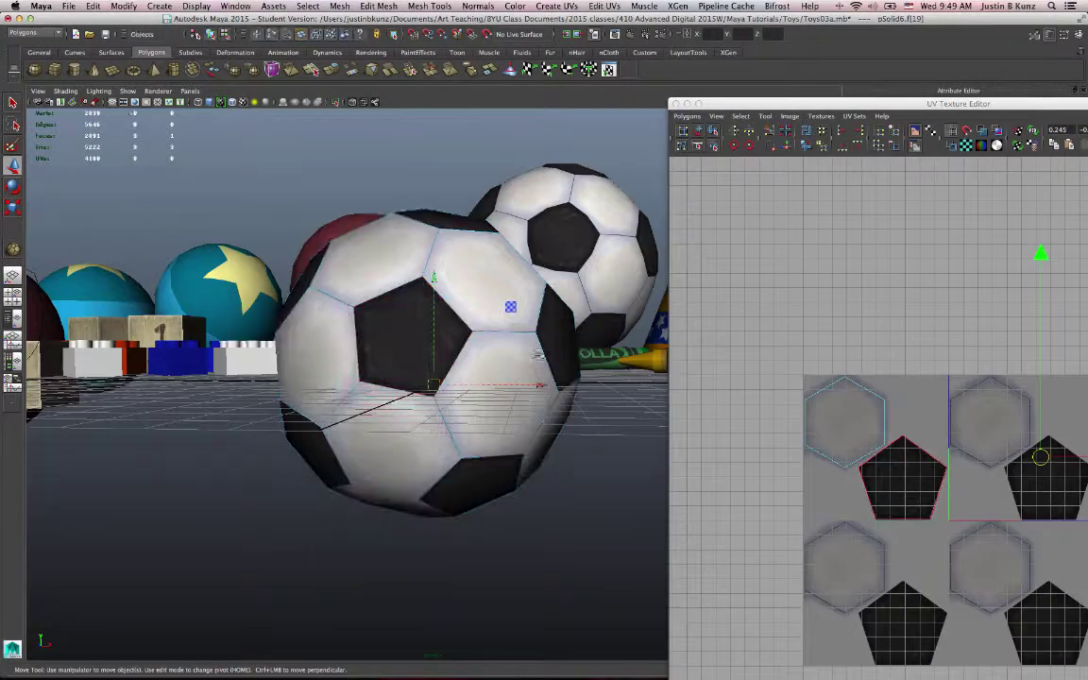
pyautogui.click(571, 432)
pyautogui.keyDown('alt'); pyautogui.moveTo(582, 433); pyautogui.dragTo(622, 378); pyautogui.keyUp('alt')
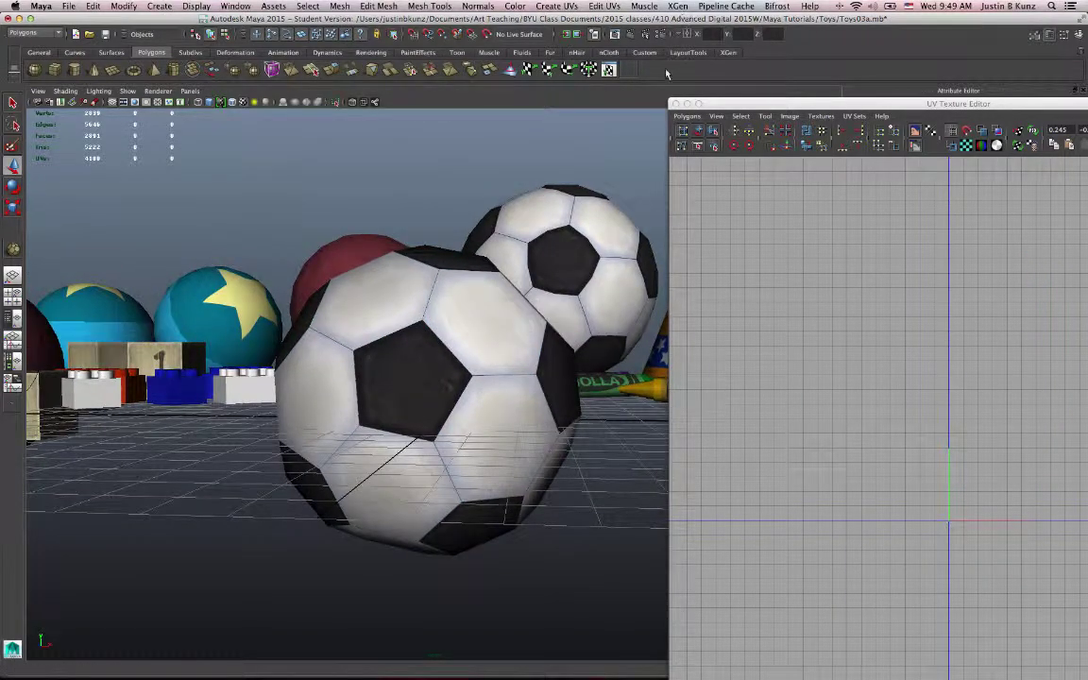
pyautogui.click(676, 104)
# Select the soccer ball, raise it vertically above the grid and save the scene
pyautogui.click(490, 377)
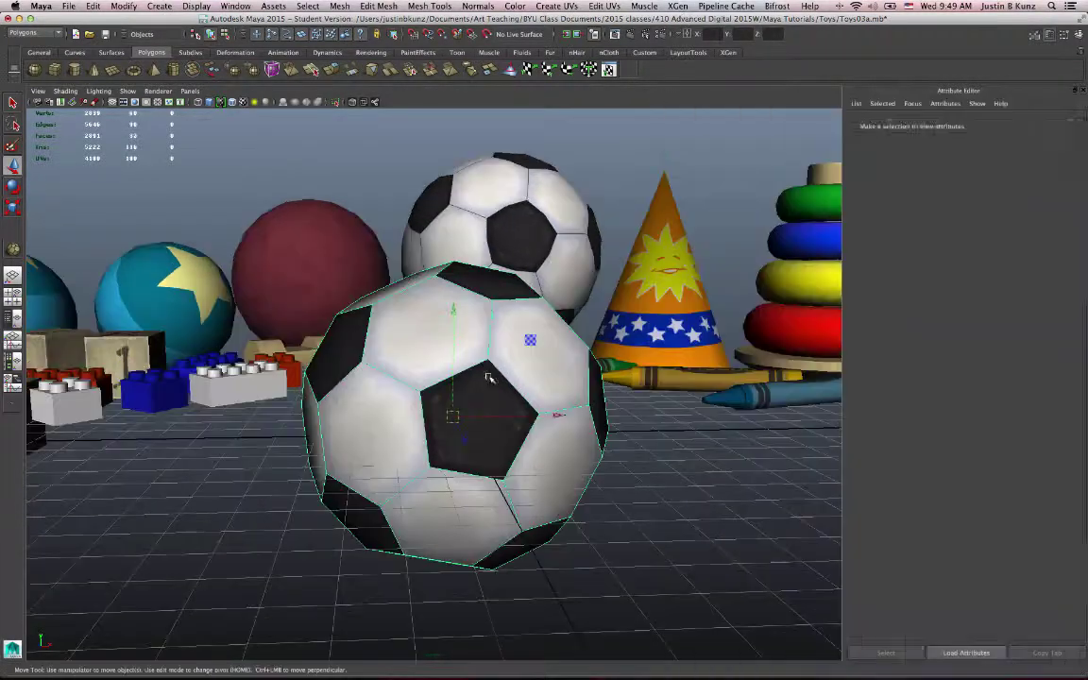
pyautogui.keyDown('alt'); pyautogui.moveTo(490, 377); pyautogui.dragTo(522, 364); pyautogui.keyUp('alt')
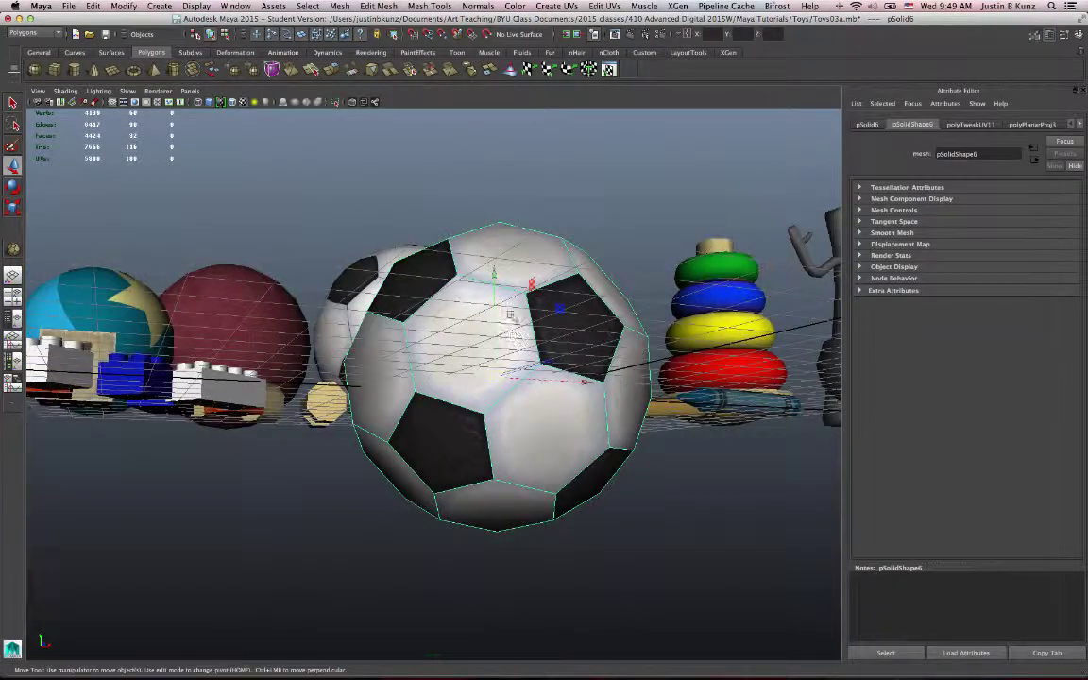
pyautogui.moveTo(496, 276); pyautogui.dragTo(501, 149)
pyautogui.keyDown('alt'); pyautogui.moveTo(487, 223); pyautogui.dragTo(559, 417); pyautogui.keyUp('alt')
pyautogui.press('super+s')
# Smooth the new soccer ball's mesh to round it out and return to object selection
pyautogui.click(518, 369)
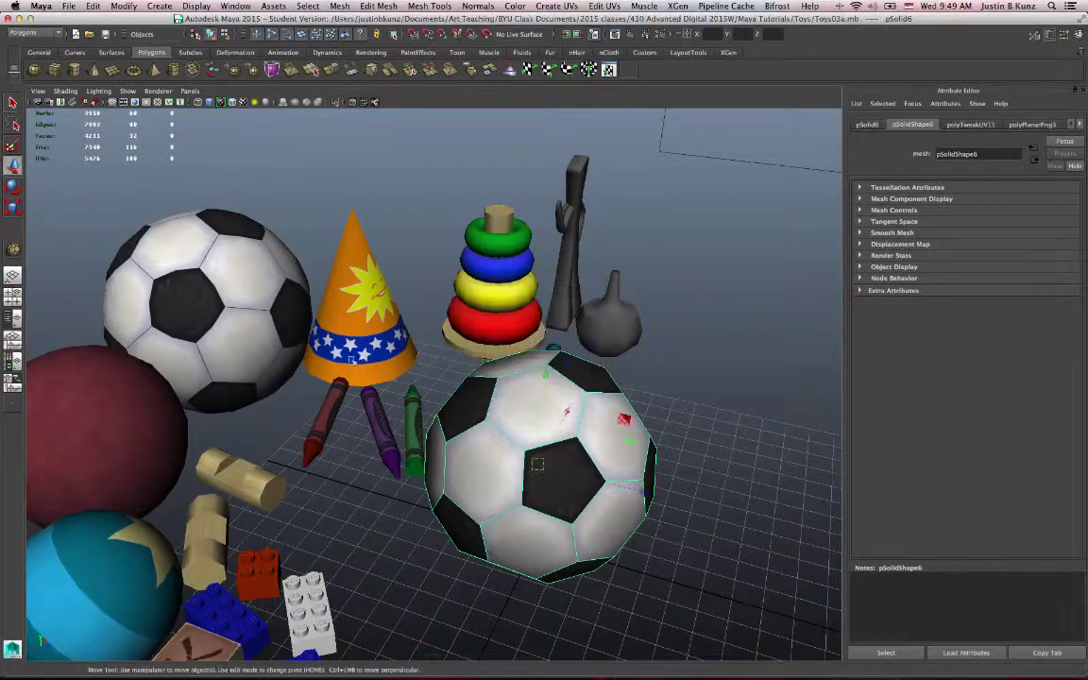
pyautogui.click(230, 305)
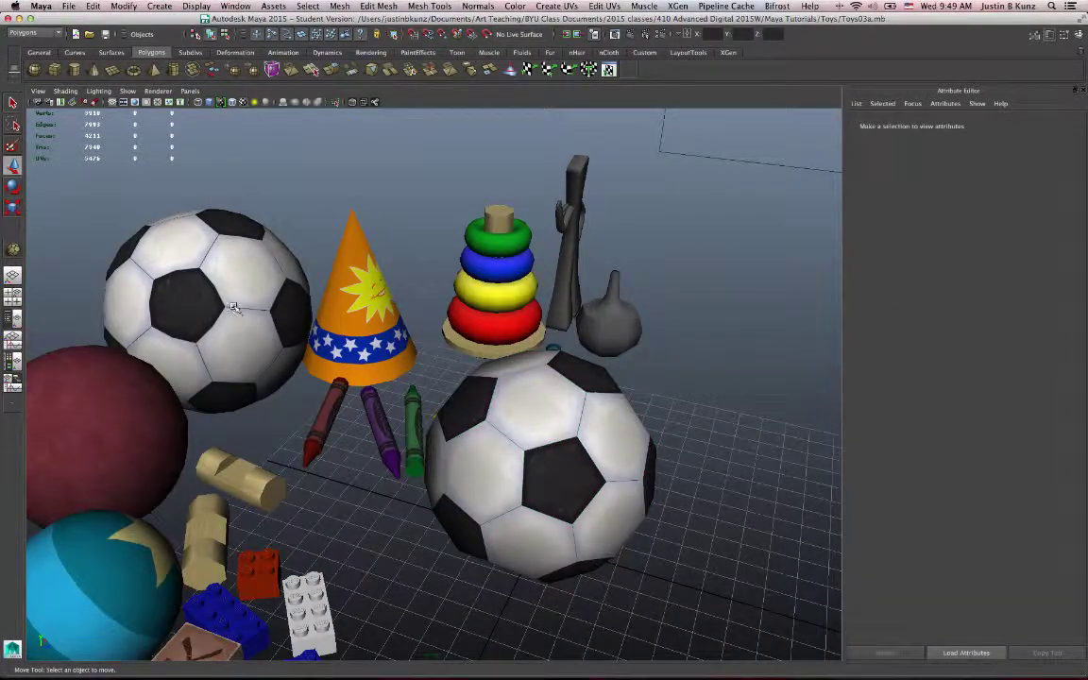
pyautogui.click(567, 453)
pyautogui.keyDown('alt'); pyautogui.moveTo(642, 462); pyautogui.dragTo(605, 462); pyautogui.keyUp('alt')
pyautogui.keyDown('alt'); pyautogui.moveTo(625, 489); pyautogui.dragTo(616, 430, button='middle'); pyautogui.keyUp('alt')
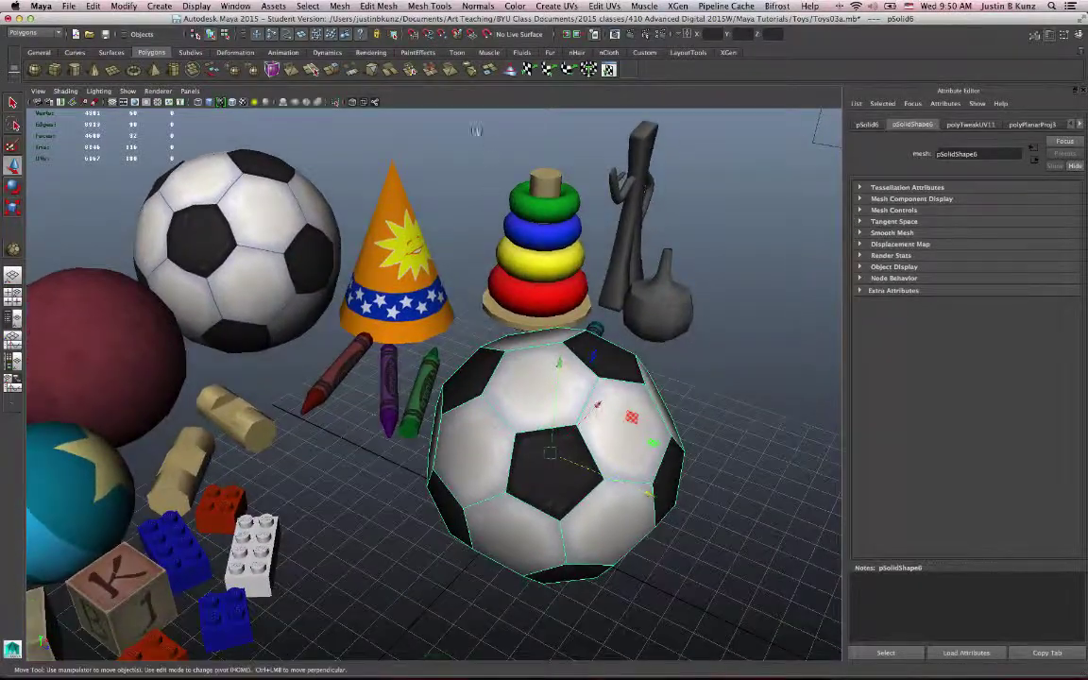
pyautogui.click(253, 71)
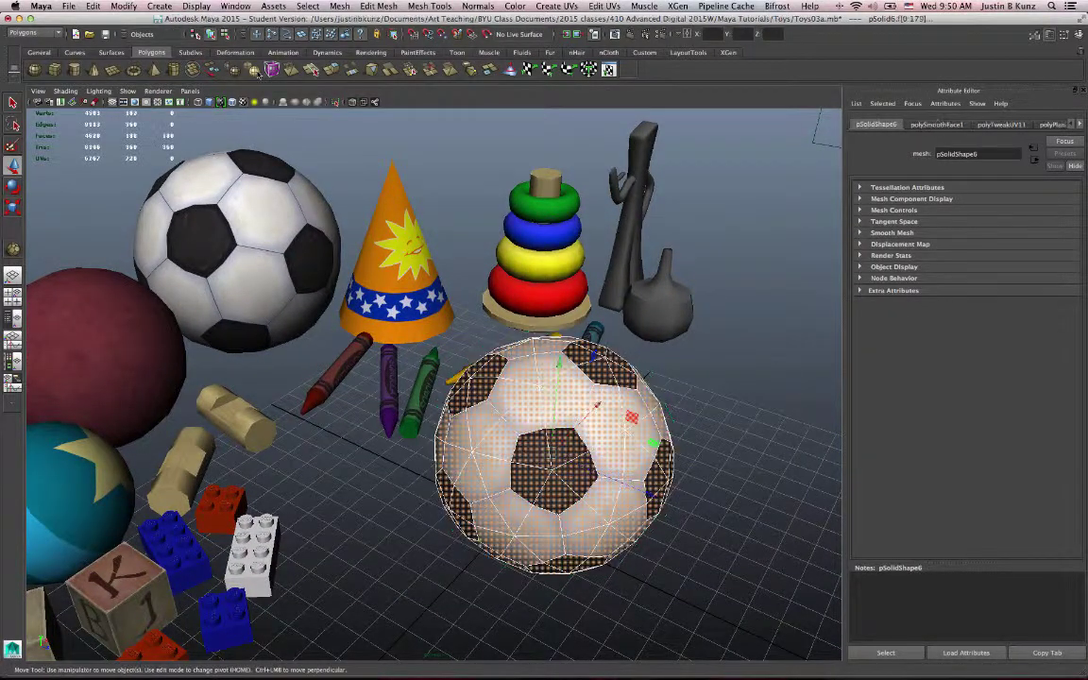
pyautogui.press('F8')
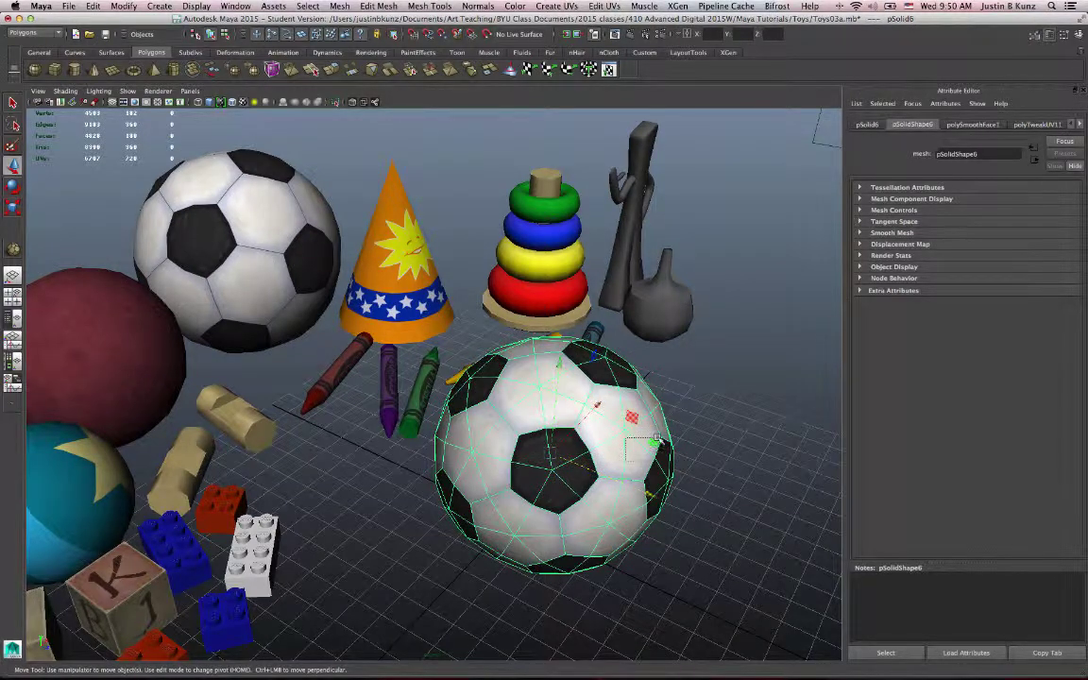
# Scale the smoothed soccer ball down uniformly
pyautogui.click(669, 386)
pyautogui.keyDown('alt'); pyautogui.moveTo(728, 469); pyautogui.dragTo(612, 462); pyautogui.keyUp('alt')
pyautogui.click(510, 412)
pyautogui.press('r')
pyautogui.moveTo(489, 438); pyautogui.dragTo(480, 438)
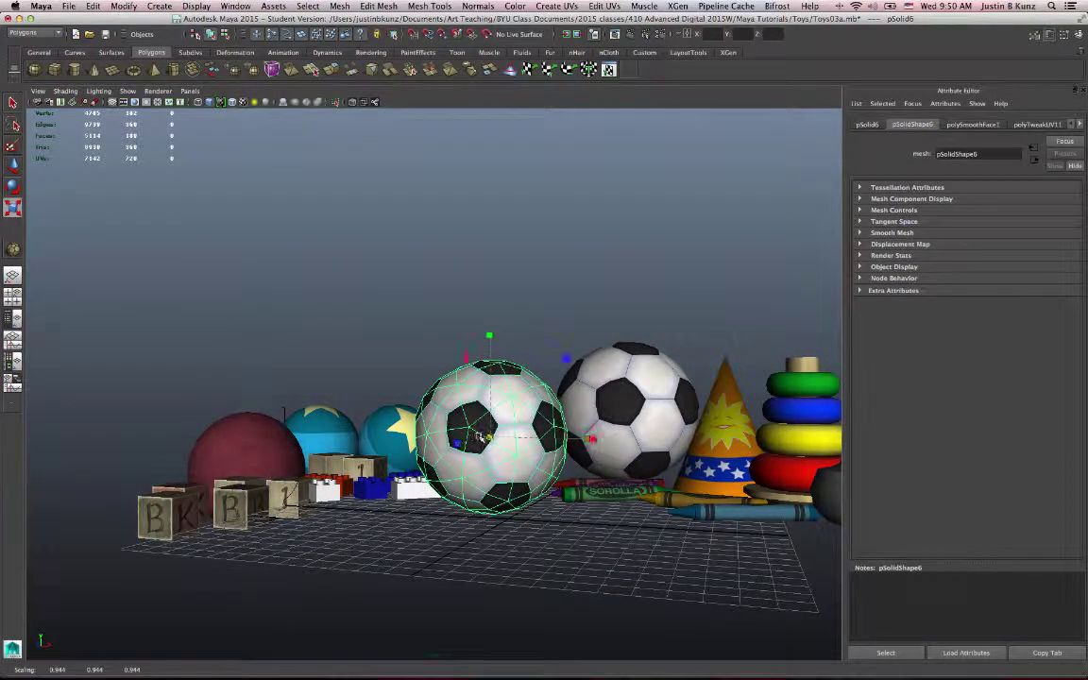
pyautogui.click(253, 74)
# Move the smoothed soccer ball back among the toys, behind the blue star balls and beside the dark red ball
pyautogui.keyDown('alt'); pyautogui.moveTo(566, 397); pyautogui.dragTo(641, 497); pyautogui.keyUp('alt')
pyautogui.keyDown('alt'); pyautogui.moveTo(642, 498); pyautogui.dragTo(581, 511, button='right'); pyautogui.keyUp('alt')
pyautogui.click(729, 492)
pyautogui.keyDown('alt'); pyautogui.moveTo(581, 511); pyautogui.dragTo(500, 524); pyautogui.keyUp('alt')
pyautogui.click(474, 459)
pyautogui.press('w')
pyautogui.keyDown('alt'); pyautogui.moveTo(541, 472); pyautogui.dragTo(532, 476); pyautogui.keyUp('alt')
pyautogui.keyDown('alt'); pyautogui.moveTo(531, 476); pyautogui.dragTo(572, 511, button='middle'); pyautogui.keyUp('alt')
pyautogui.moveTo(612, 525); pyautogui.dragTo(606, 534)
pyautogui.moveTo(477, 462); pyautogui.dragTo(631, 268)
pyautogui.press('r')
pyautogui.press('w')
pyautogui.moveTo(706, 304); pyautogui.dragTo(351, 338)
pyautogui.keyDown('alt'); pyautogui.moveTo(546, 403); pyautogui.dragTo(543, 387); pyautogui.keyUp('alt')
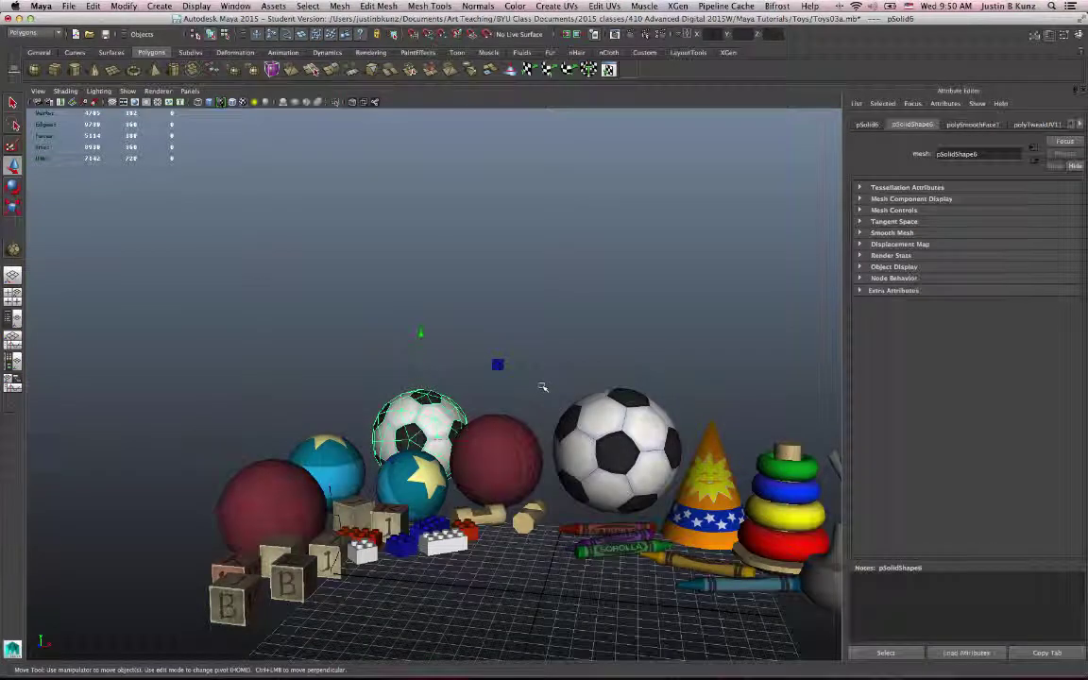